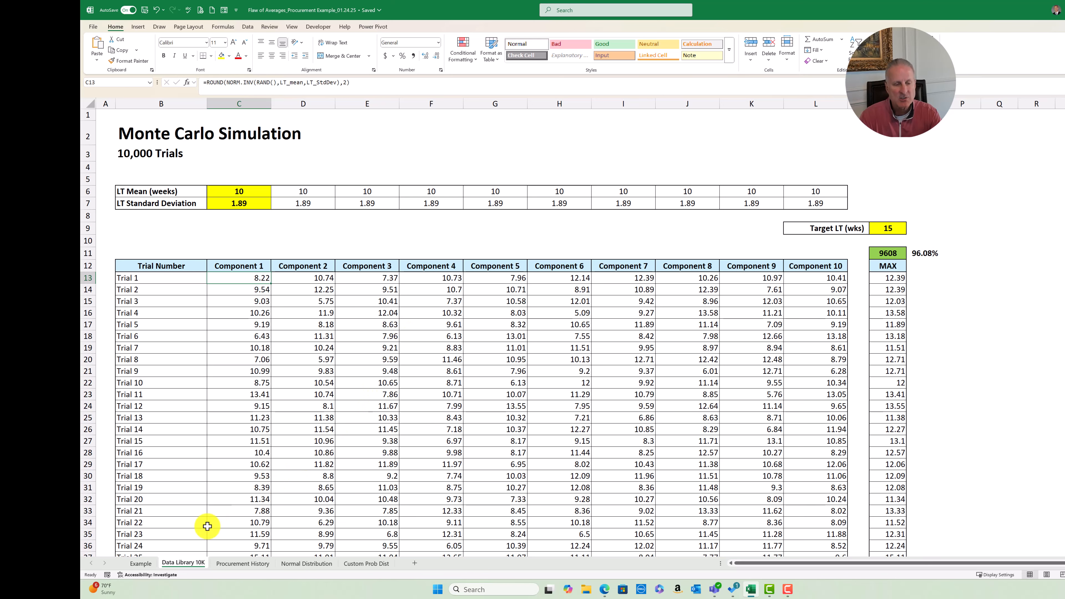
Open the Procurement History sheet and bring its first columns into view, starting from column A
{"action": "left_click", "coordinate": [241, 564]}
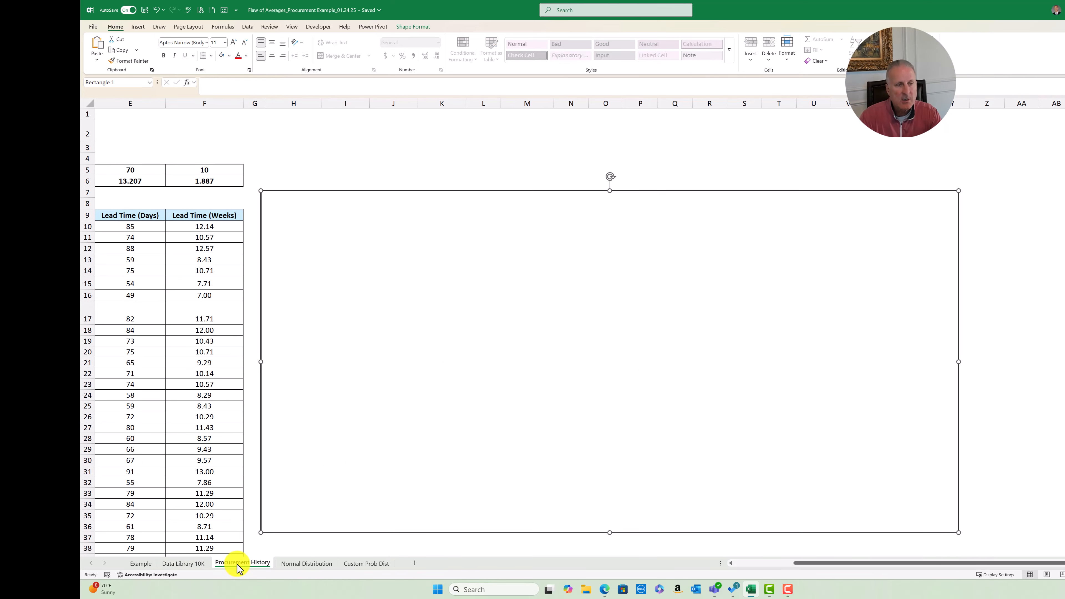
{"action": "left_click", "coordinate": [188, 151]}
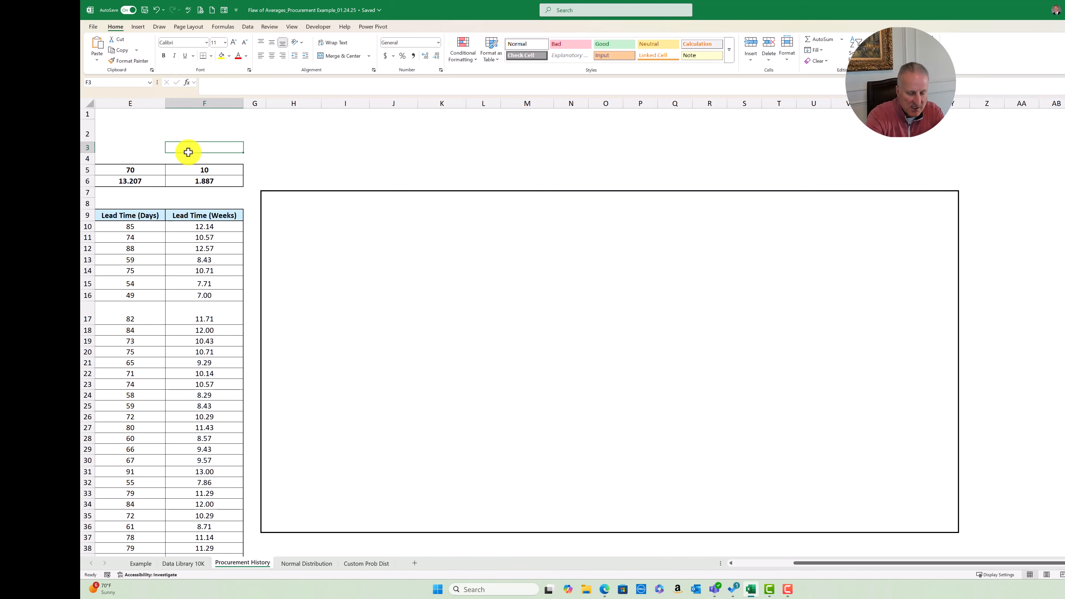
{"action": "key", "text": "Home"}
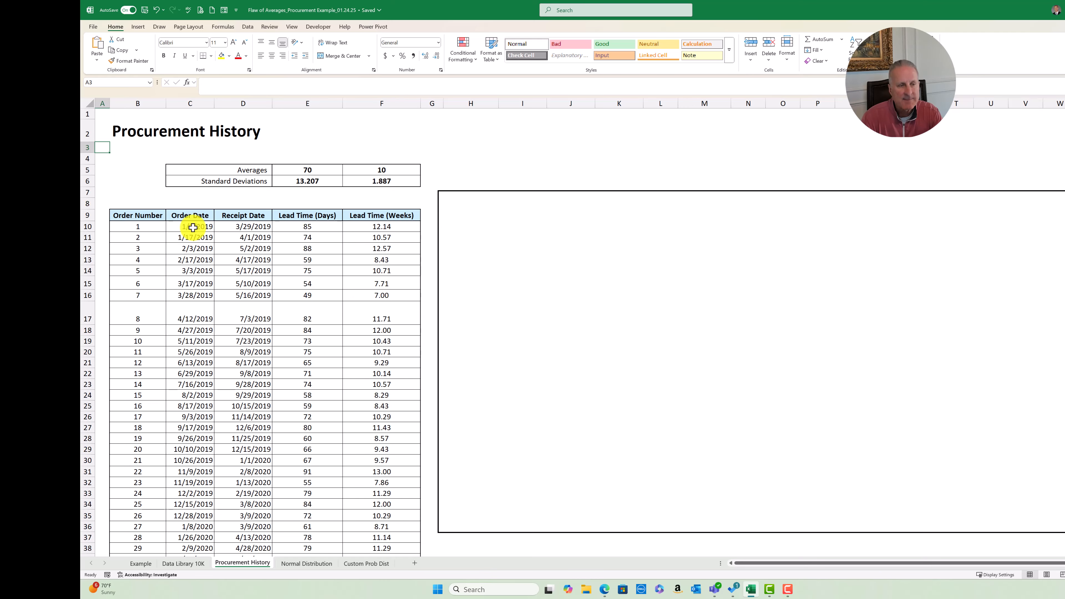
Review the order and receipt dates from the first order down to the last one, ending back at the sheet's beginning
{"action": "left_click", "coordinate": [189, 245]}
{"action": "key", "text": "ctrl+Down"}
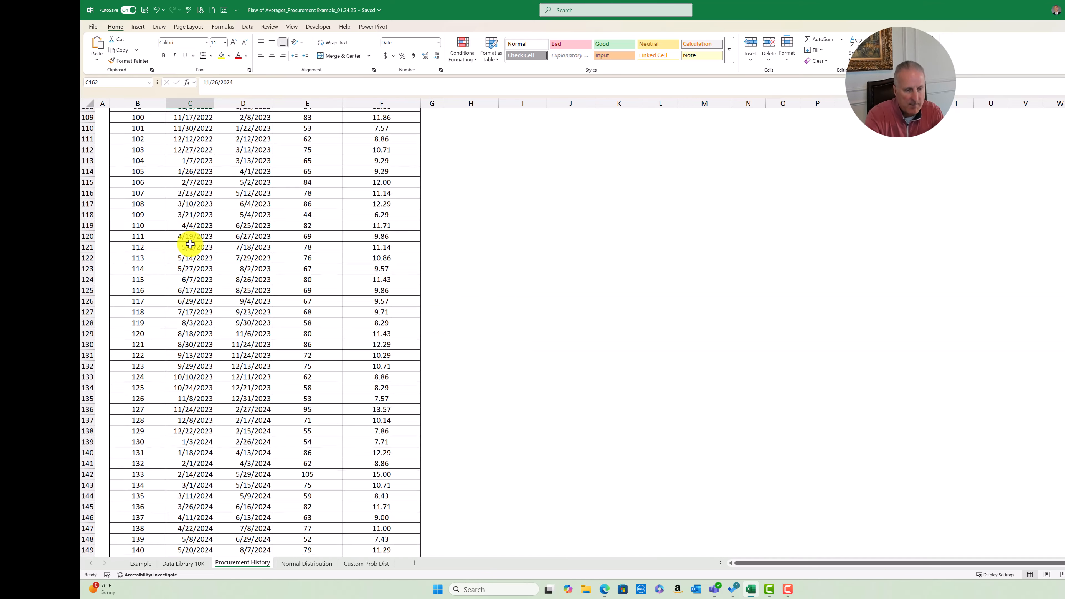
{"action": "scroll", "coordinate": [189, 319], "scroll_direction": "down", "scroll_amount": 2}
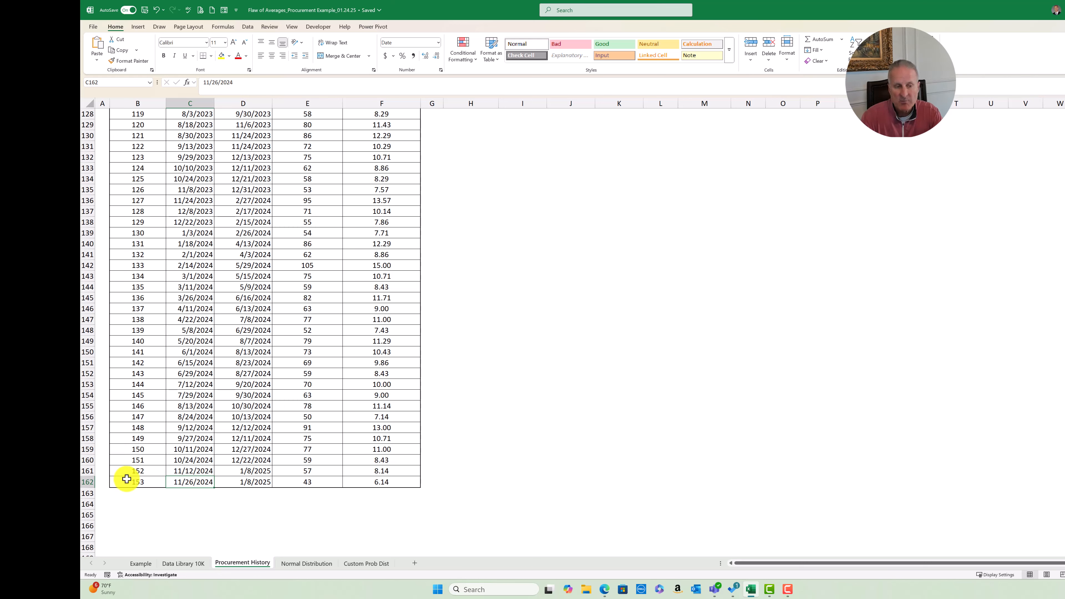
{"action": "left_click", "coordinate": [253, 483]}
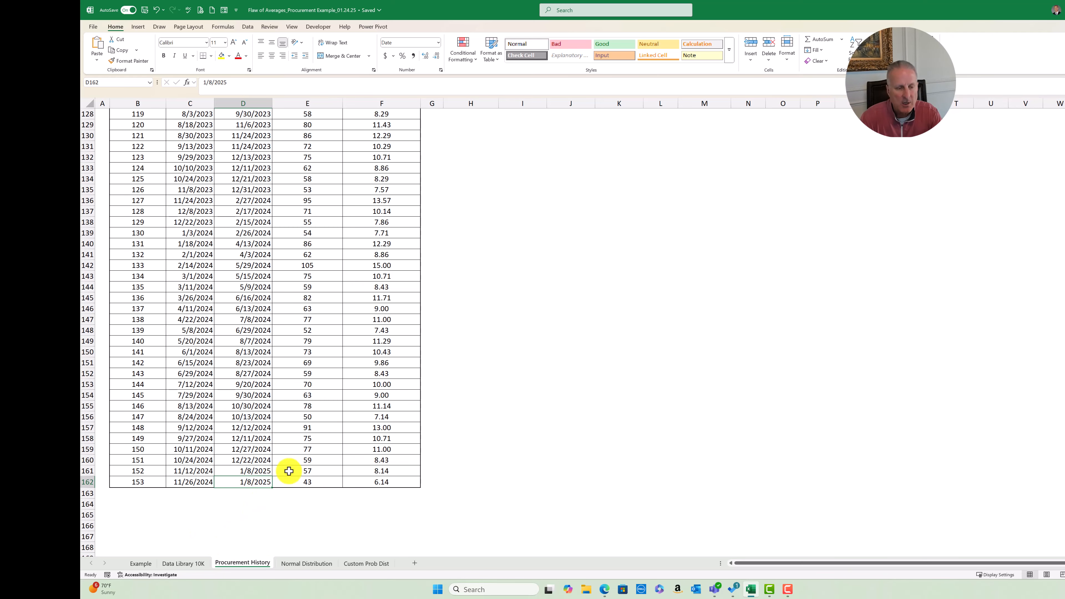
{"action": "scroll", "coordinate": [295, 468], "scroll_direction": "up", "scroll_amount": 19}
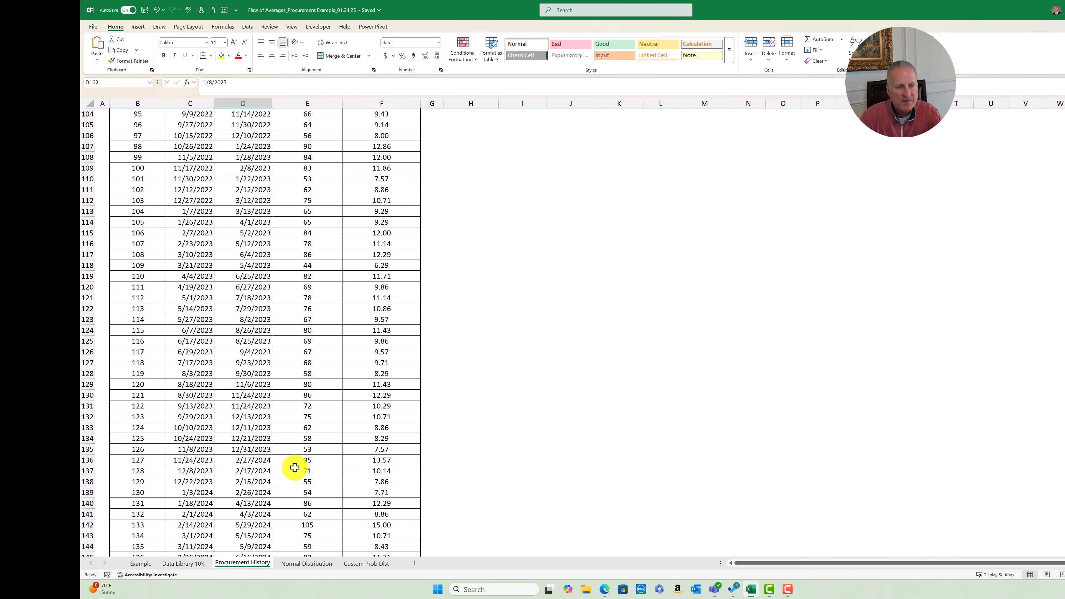
{"action": "scroll", "coordinate": [295, 468], "scroll_direction": "up", "scroll_amount": 19}
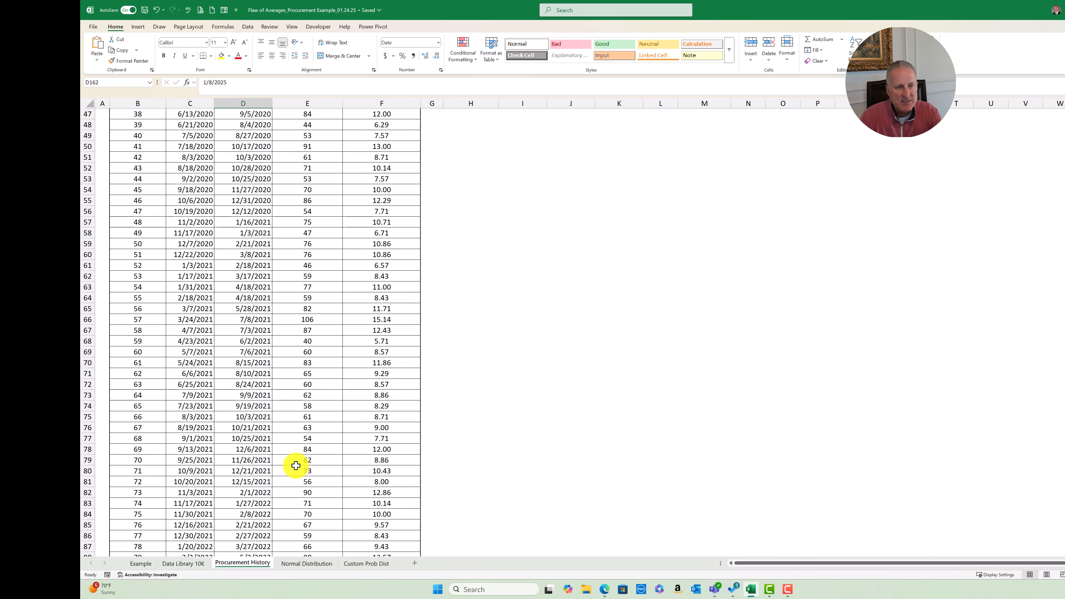
{"action": "scroll", "coordinate": [296, 462], "scroll_direction": "up", "scroll_amount": 5}
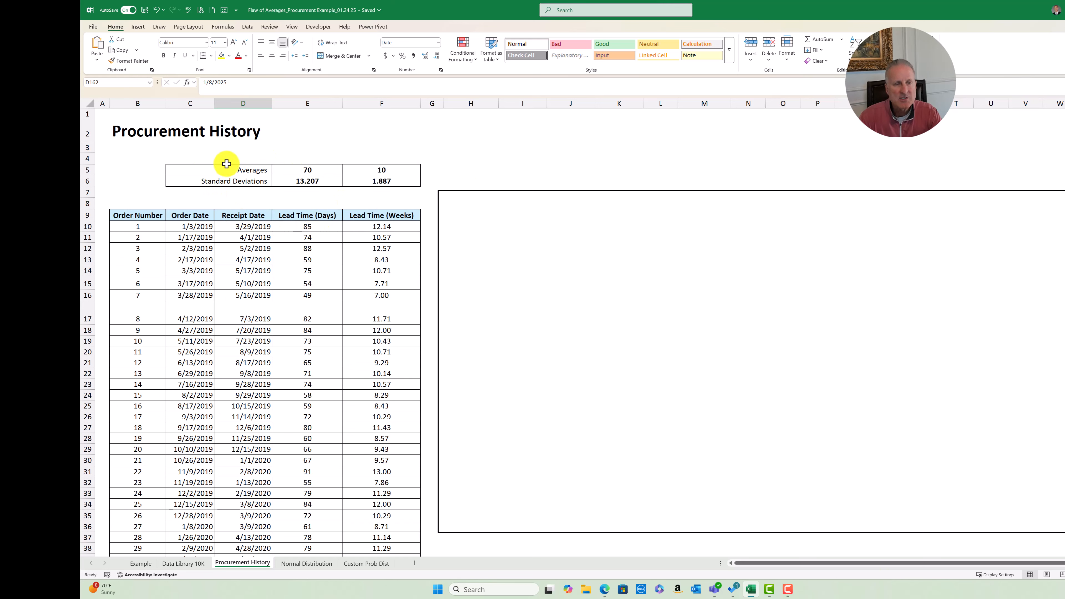
Inspect the lead-time average formulas and the weekly standard deviation formula, and compare them with the inputs on the Data Library 10K sheet
{"action": "left_click", "coordinate": [306, 167]}
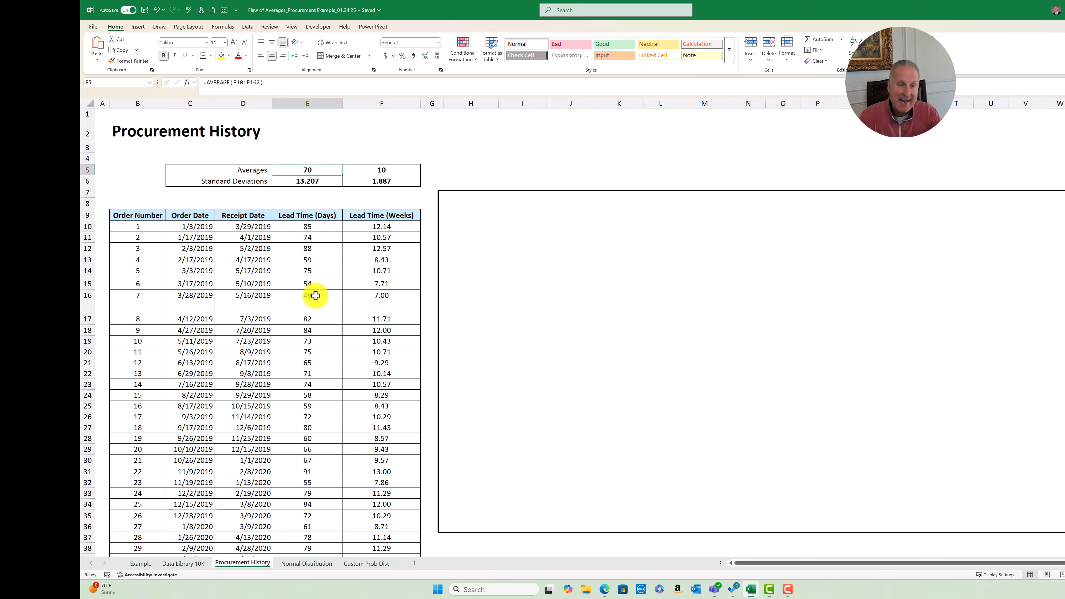
{"action": "left_click", "coordinate": [384, 168]}
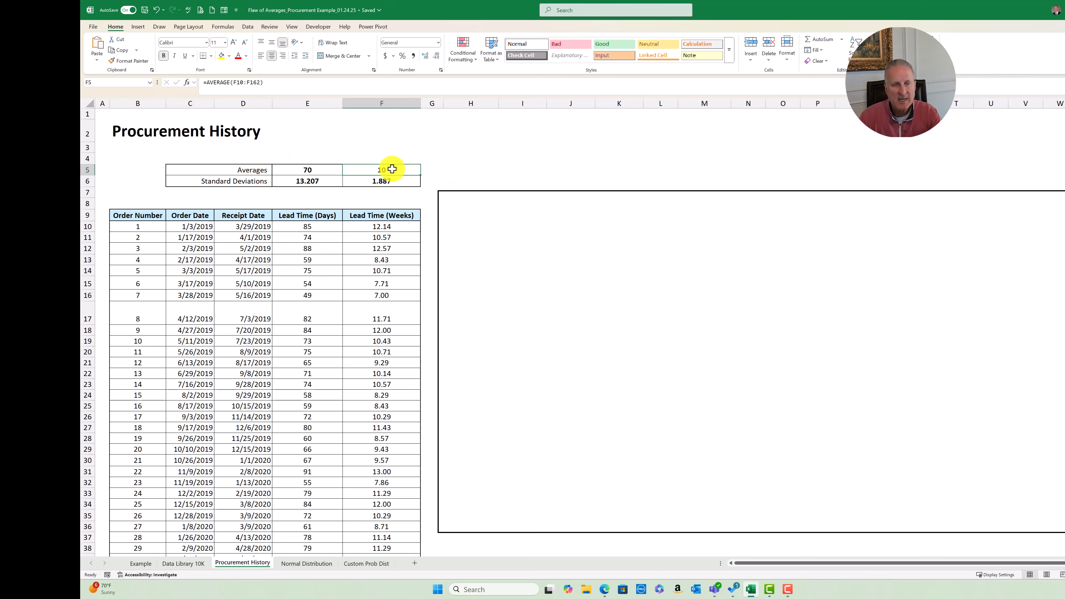
{"action": "left_click", "coordinate": [392, 180]}
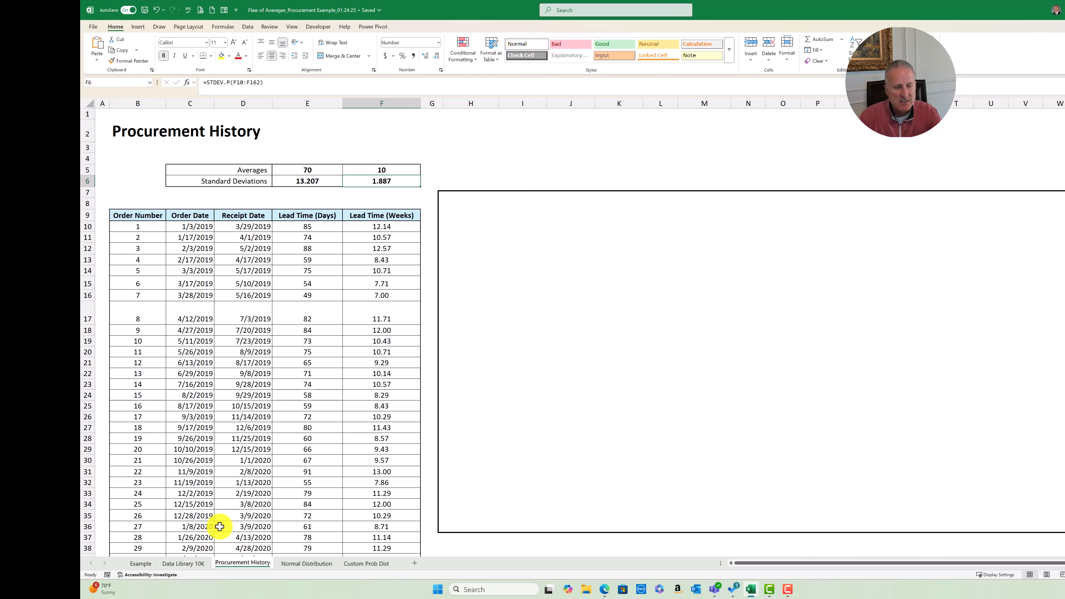
{"action": "left_click", "coordinate": [189, 563]}
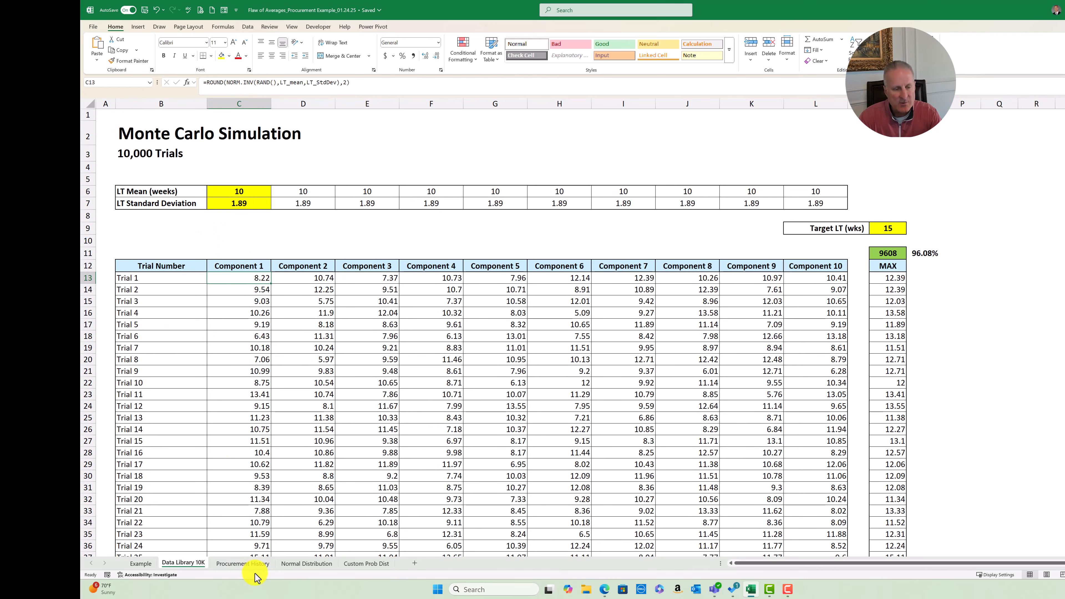
On the Procurement History sheet, move the blank rectangle aside to uncover the lead-time range and Histogram Data tables in columns H to K
{"action": "left_click", "coordinate": [239, 564]}
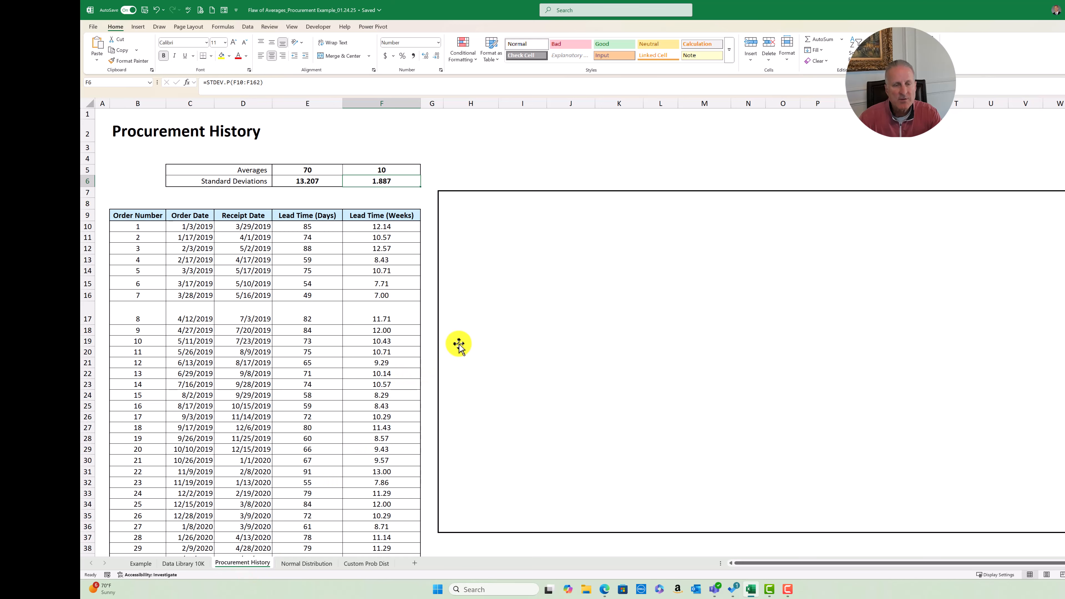
{"action": "left_click_drag", "start_coordinate": [473, 275], "coordinate": [687, 272]}
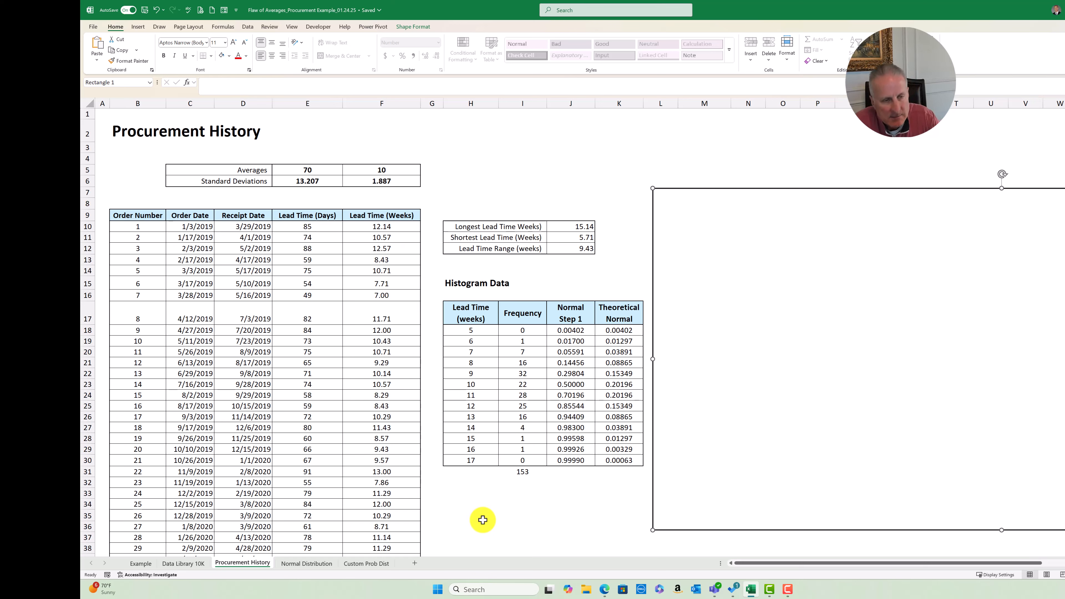
Examine the formulas for the longest and shortest lead time in weeks, leaving both unchanged
{"action": "left_click", "coordinate": [580, 227]}
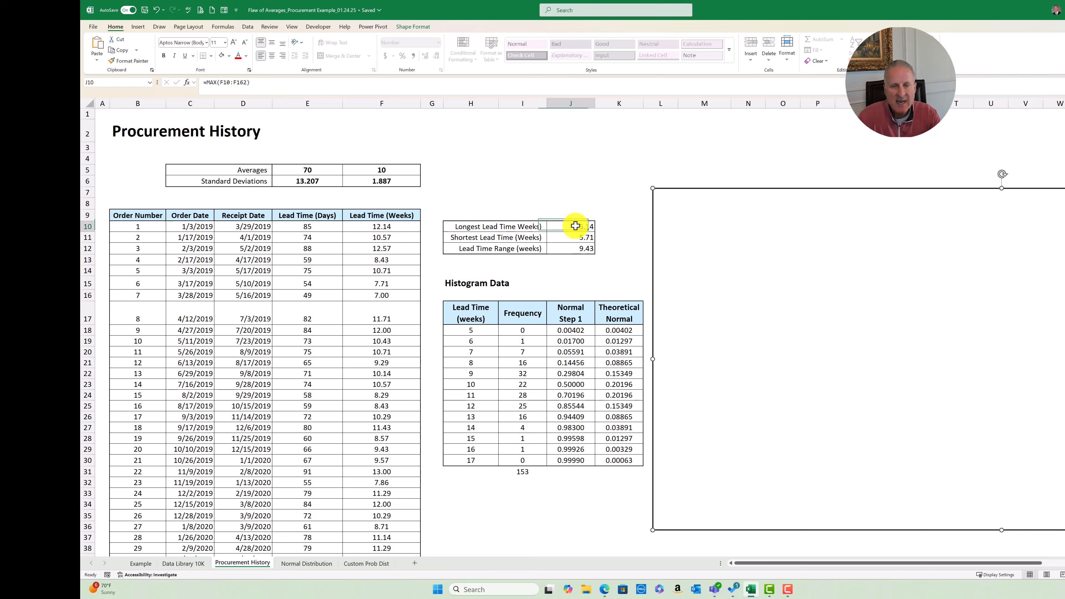
{"action": "key", "text": "F2"}
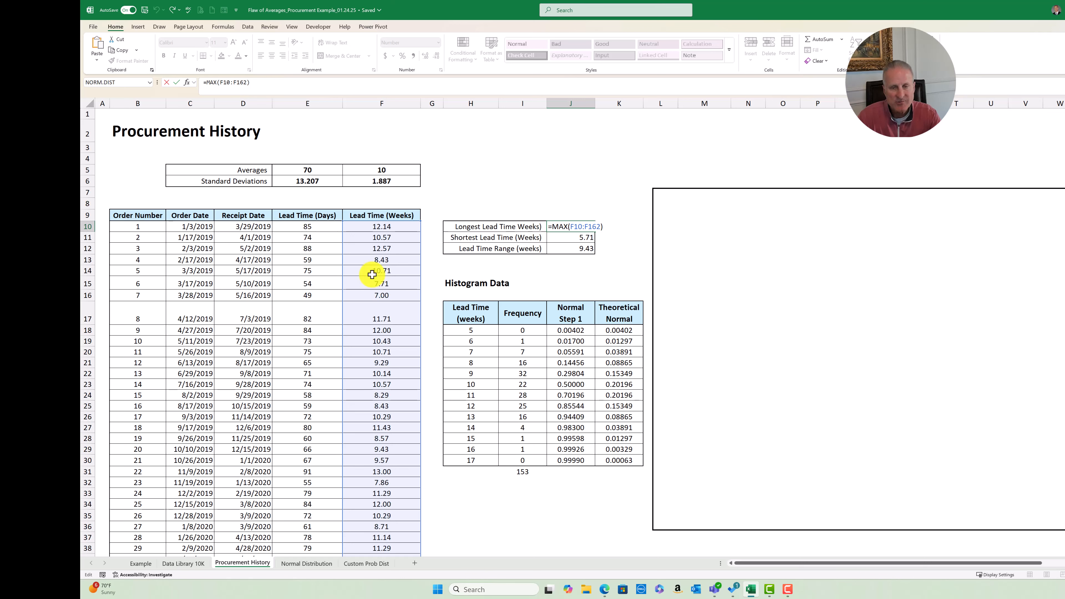
{"action": "key", "text": "Escape"}
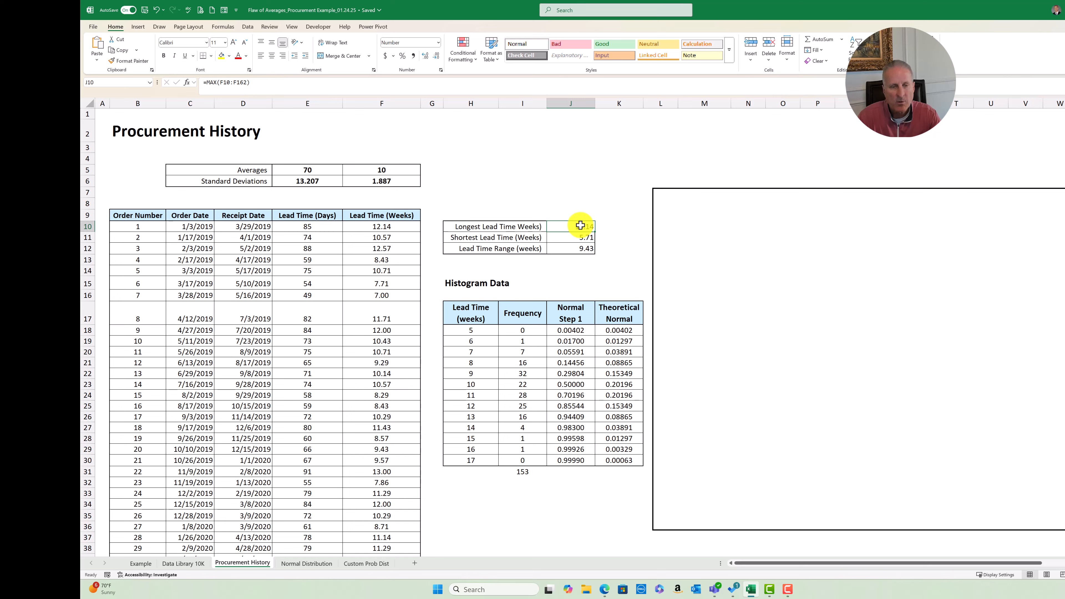
{"action": "double_click", "coordinate": [572, 237]}
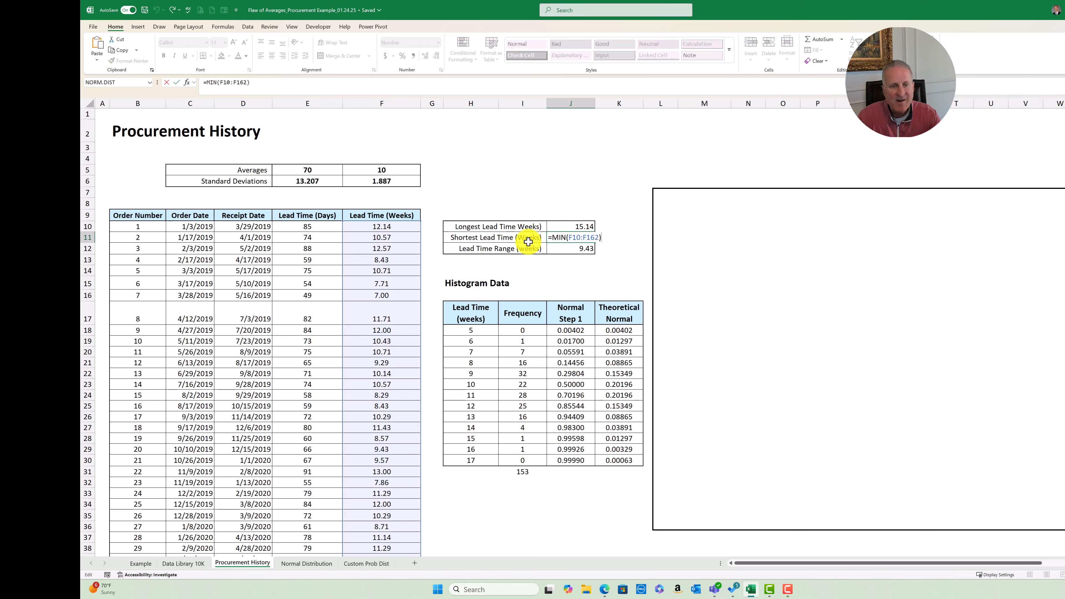
{"action": "key", "text": "Escape"}
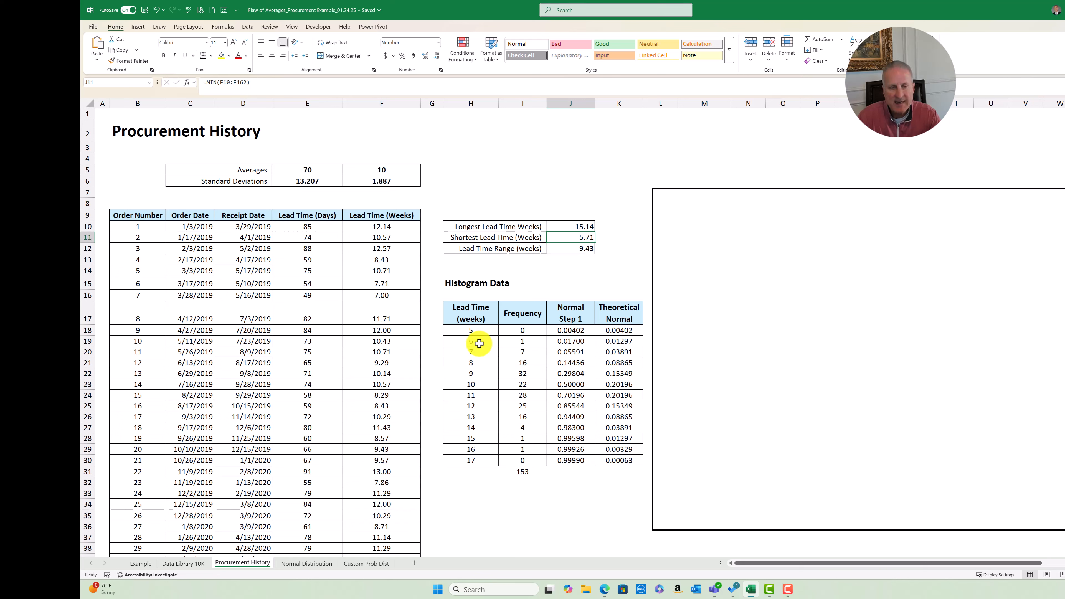
Compare the first and last lead-time bins of the histogram table with the shortest and longest lead times
{"action": "left_click", "coordinate": [473, 334]}
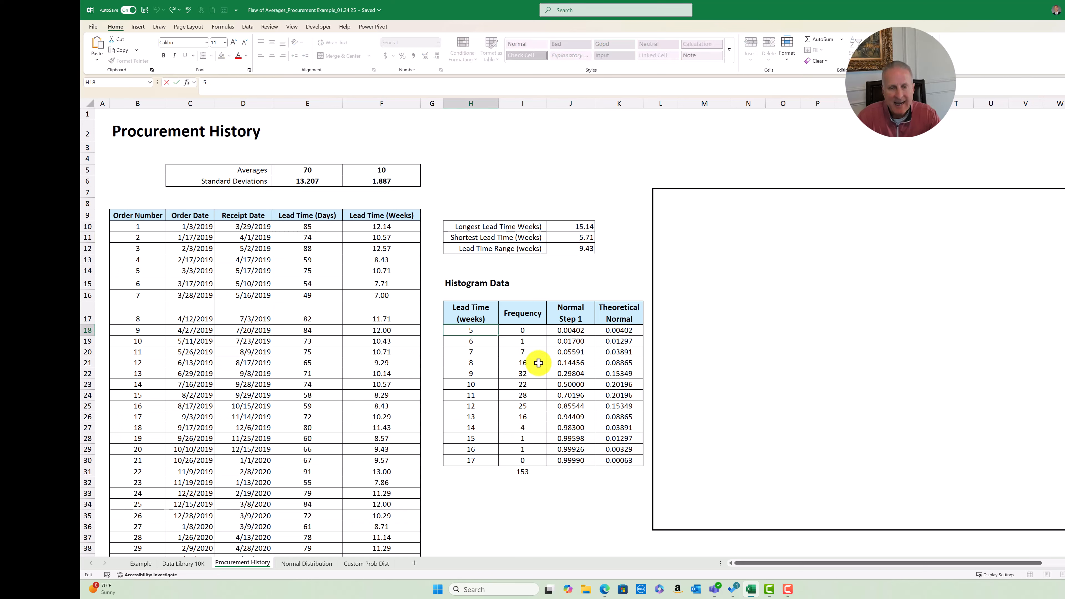
{"action": "left_click", "coordinate": [575, 237]}
{"action": "key", "text": "F2"}
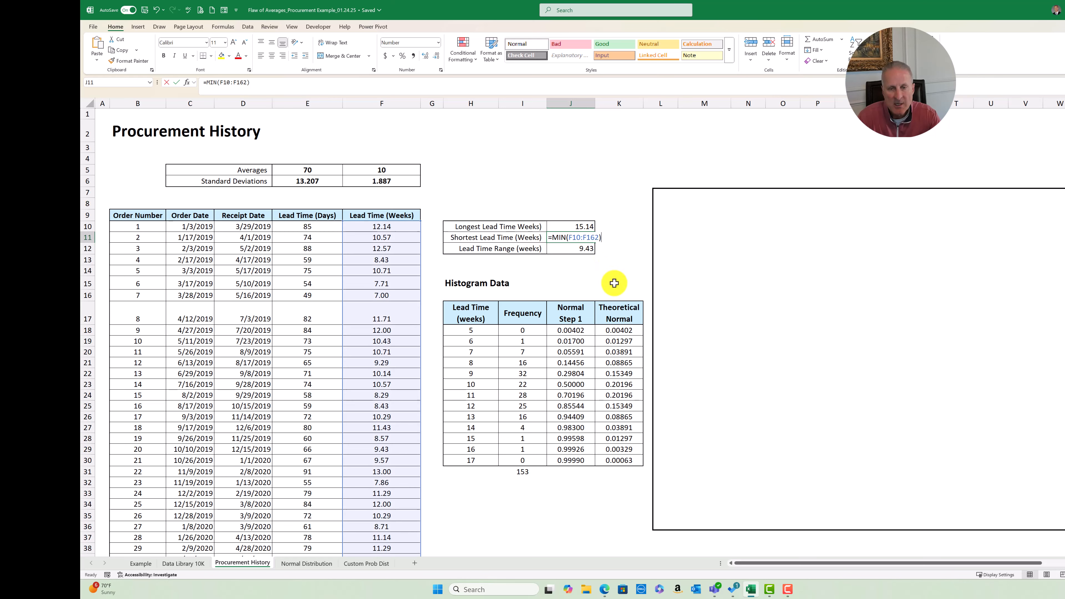
{"action": "key", "text": "Escape"}
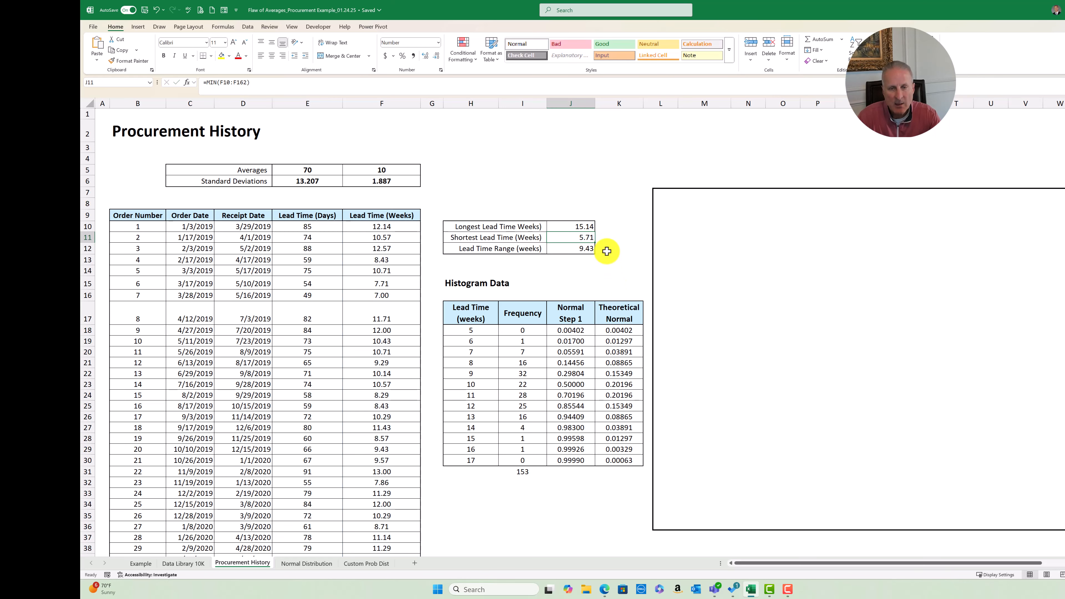
{"action": "left_click", "coordinate": [474, 330]}
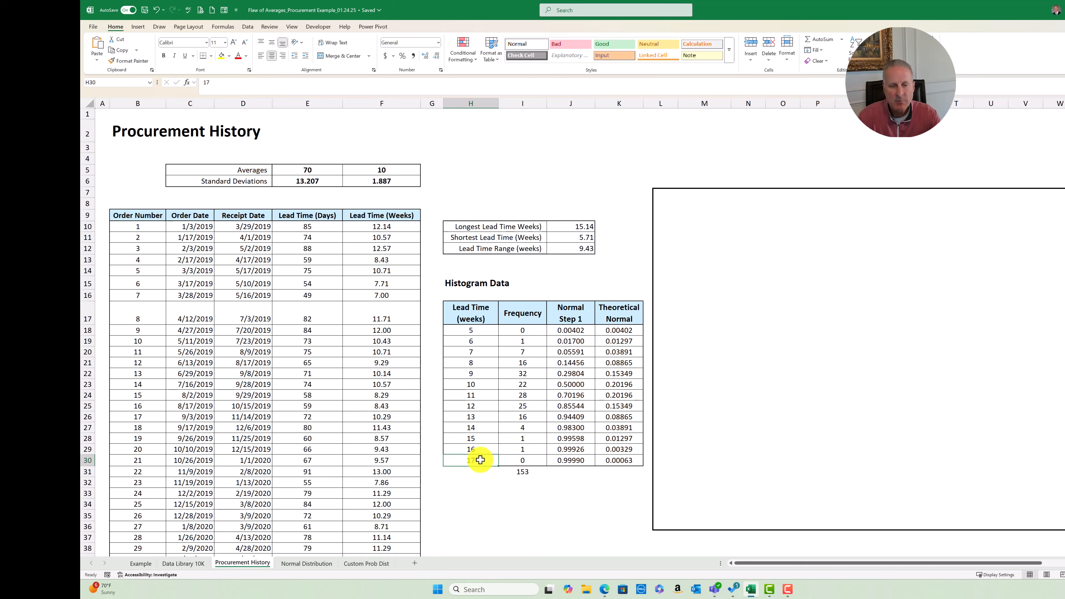
{"action": "left_click", "coordinate": [587, 226]}
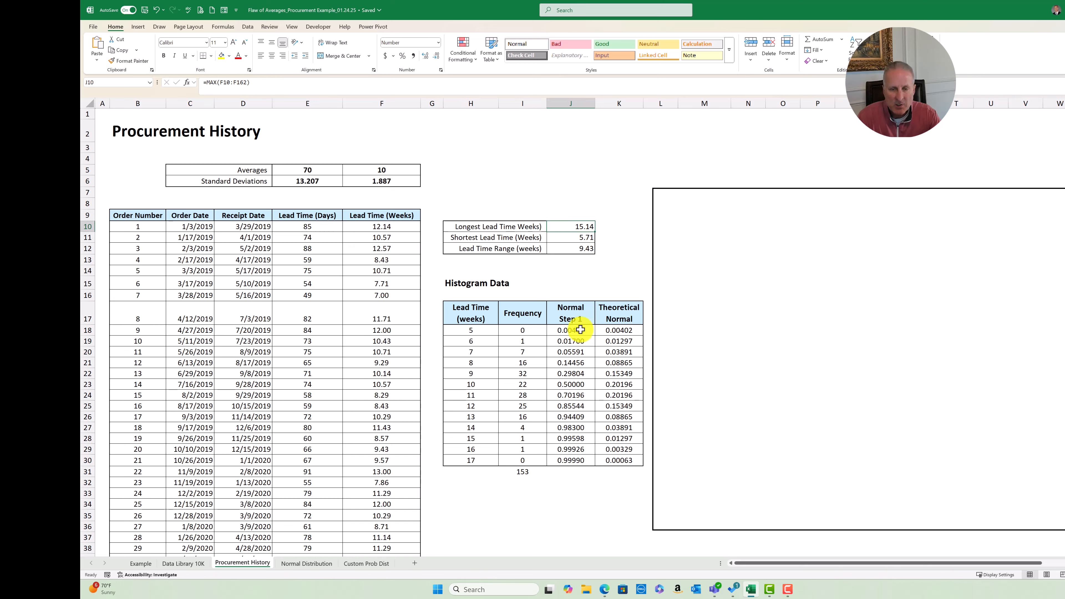
Examine the COUNTIF formula for the 5-week bin and the COUNTIFS formula for the 6-week bin in the Frequency column
{"action": "left_click", "coordinate": [529, 330]}
{"action": "key", "text": "F2"}
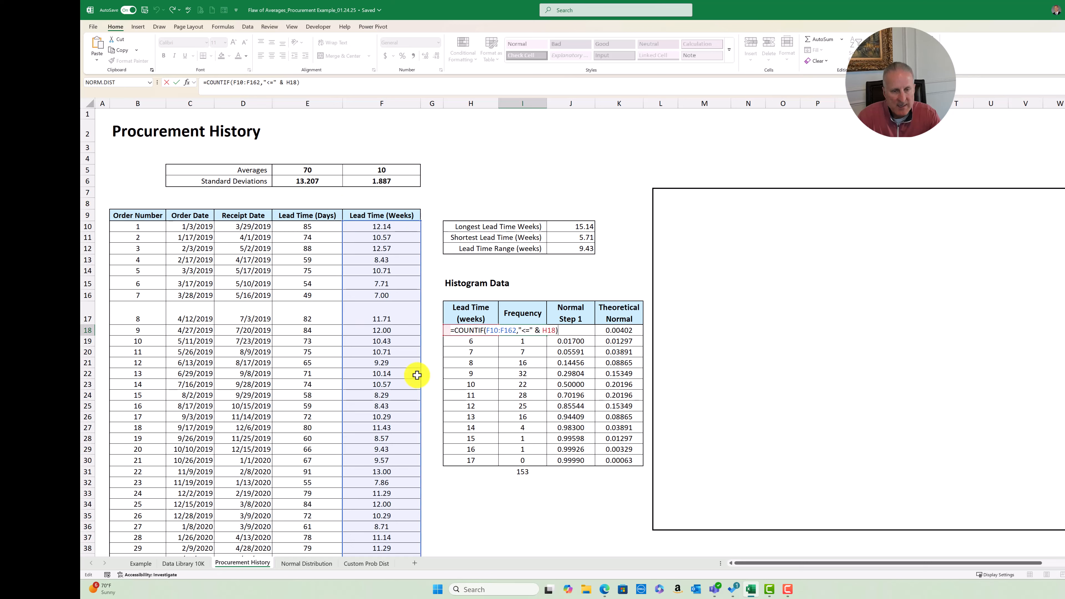
{"action": "key", "text": "Escape"}
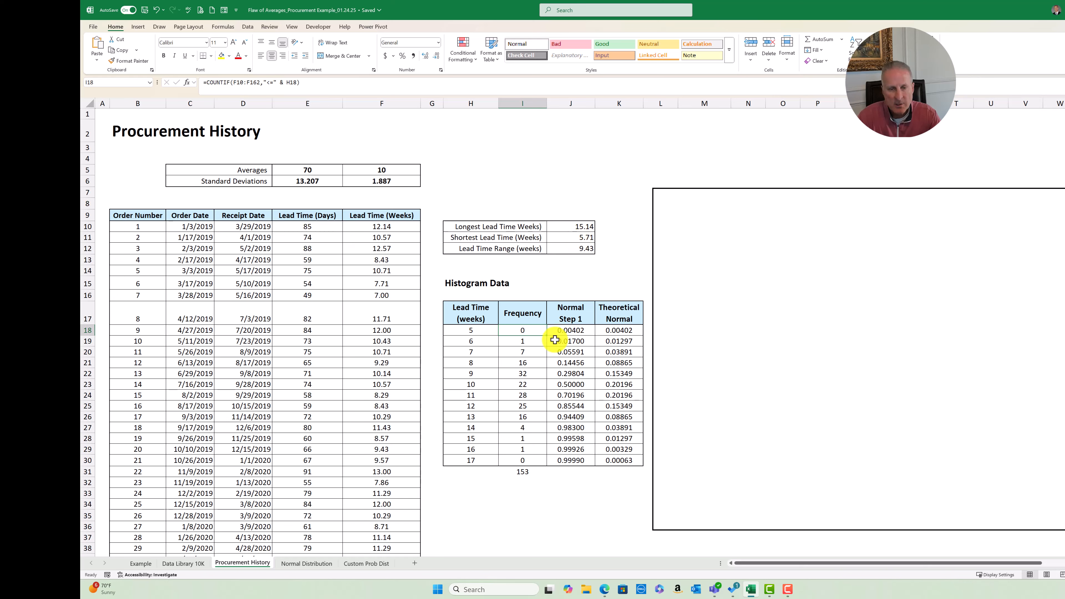
{"action": "left_click", "coordinate": [528, 341]}
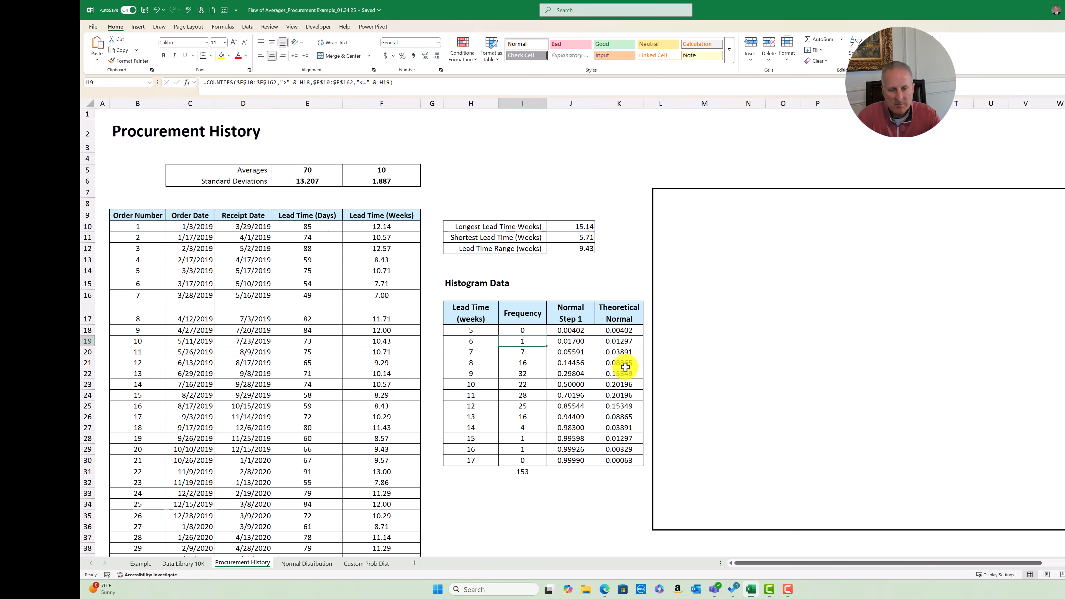
{"action": "key", "text": "F2"}
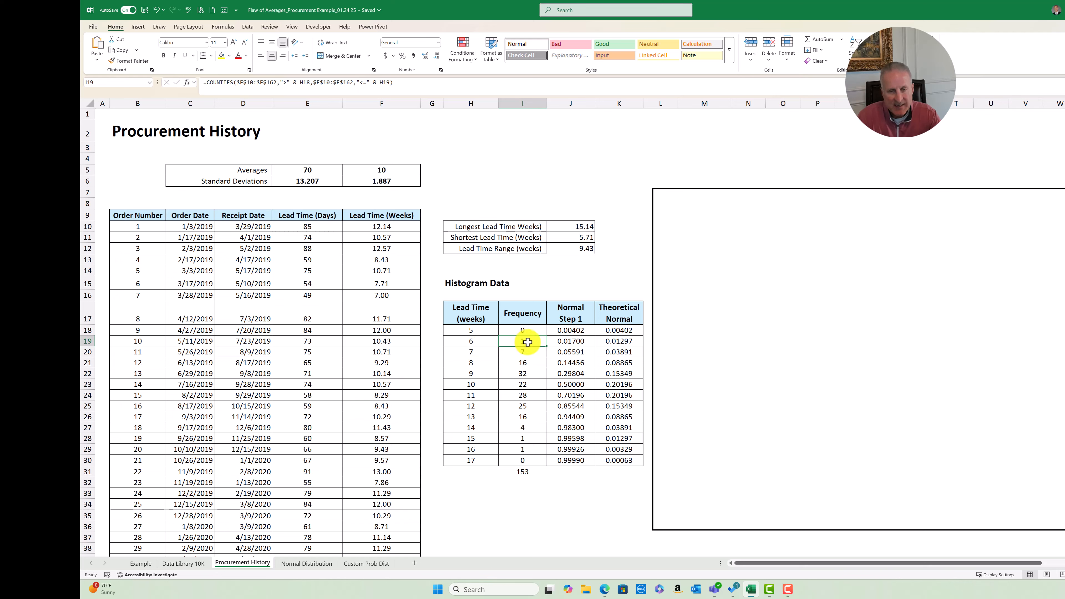
{"action": "key", "text": "Escape"}
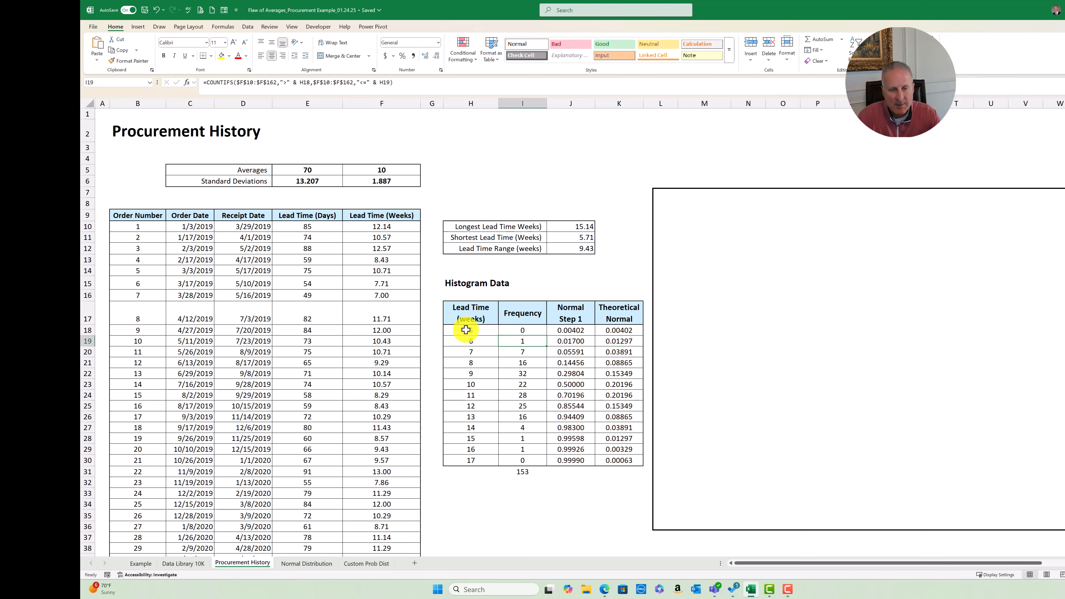
Examine how the COUNTIFS frequency formula for the 7-week bin references its lower and upper bin limits
{"action": "left_click", "coordinate": [472, 351]}
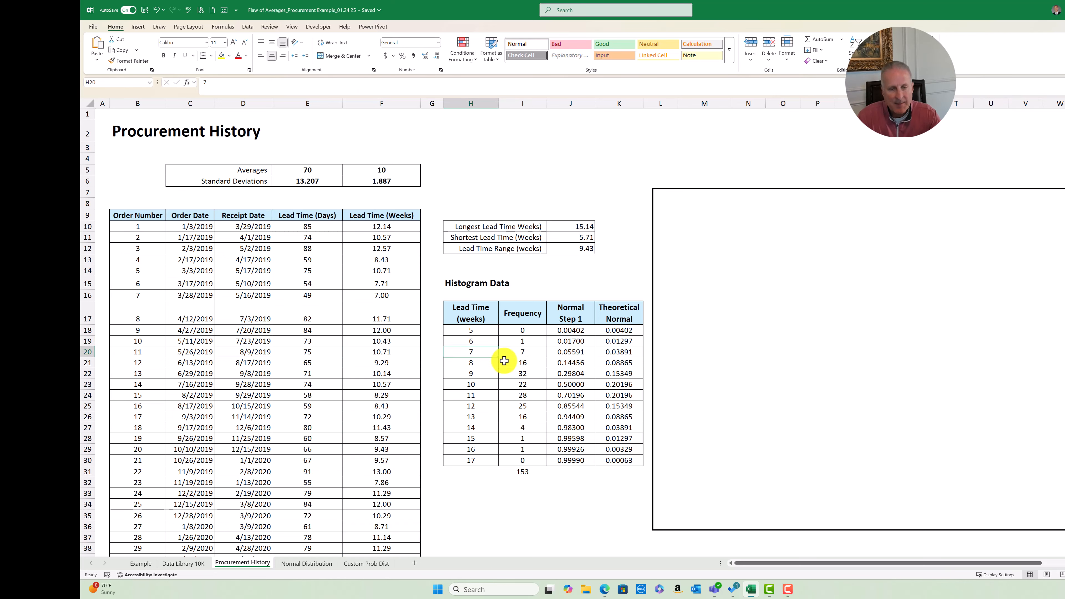
{"action": "double_click", "coordinate": [530, 351]}
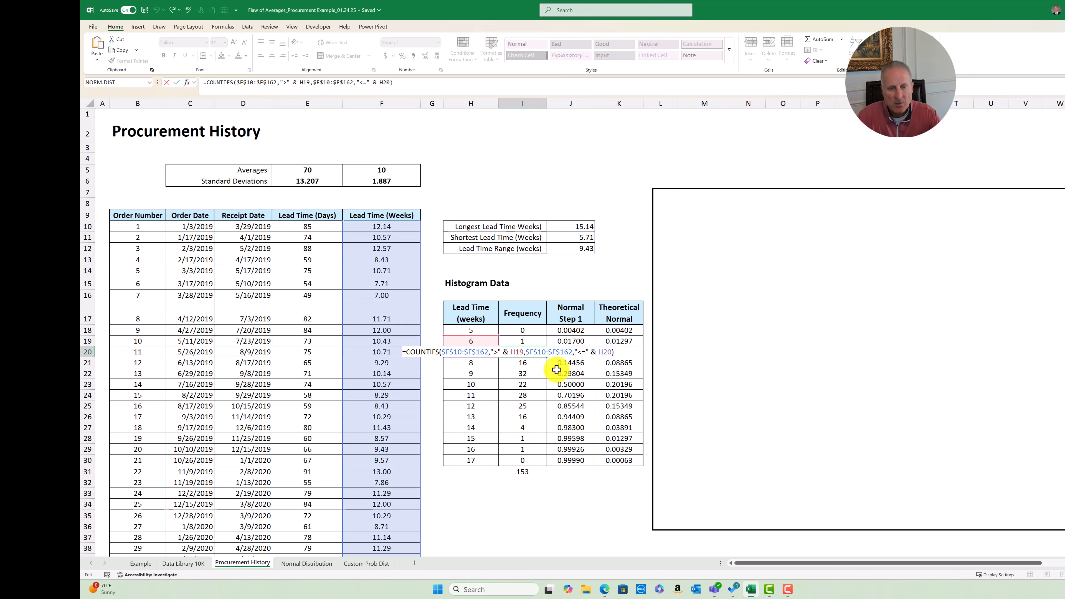
{"action": "key", "text": "Escape"}
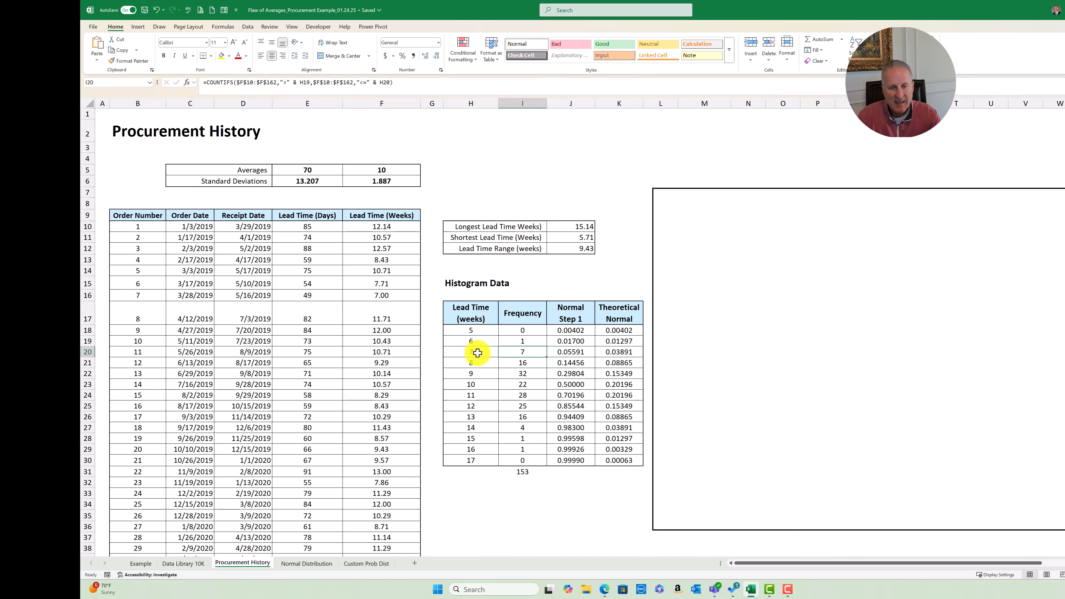
{"action": "double_click", "coordinate": [543, 352]}
{"action": "key", "text": "Escape"}
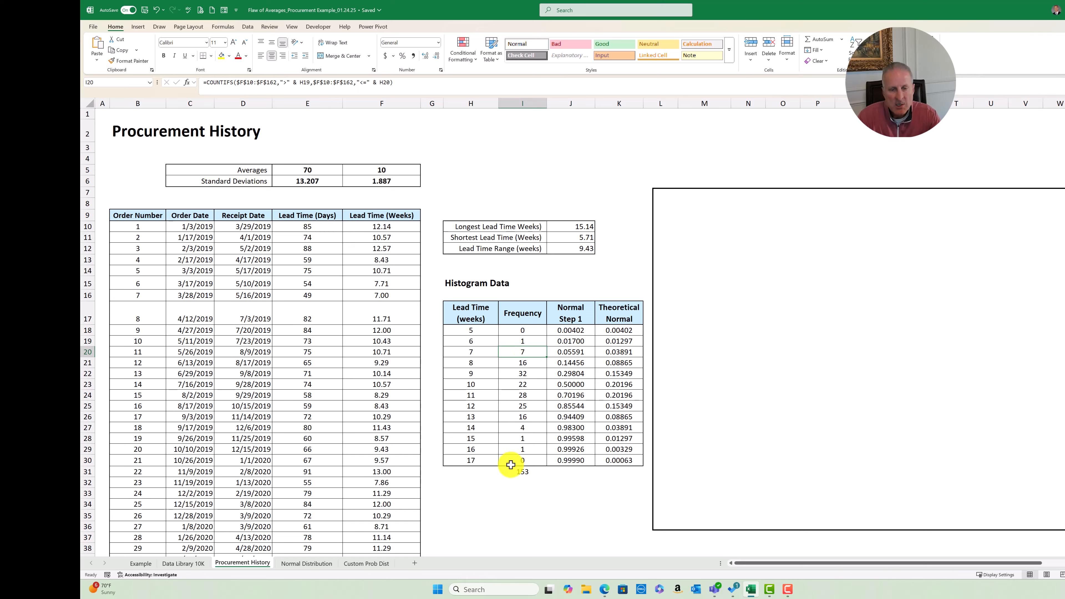
Examine the SUM formula below the Frequency column and relate its total to the order records in the Lead Time (Weeks) column
{"action": "left_click", "coordinate": [521, 469]}
{"action": "key", "text": "F2"}
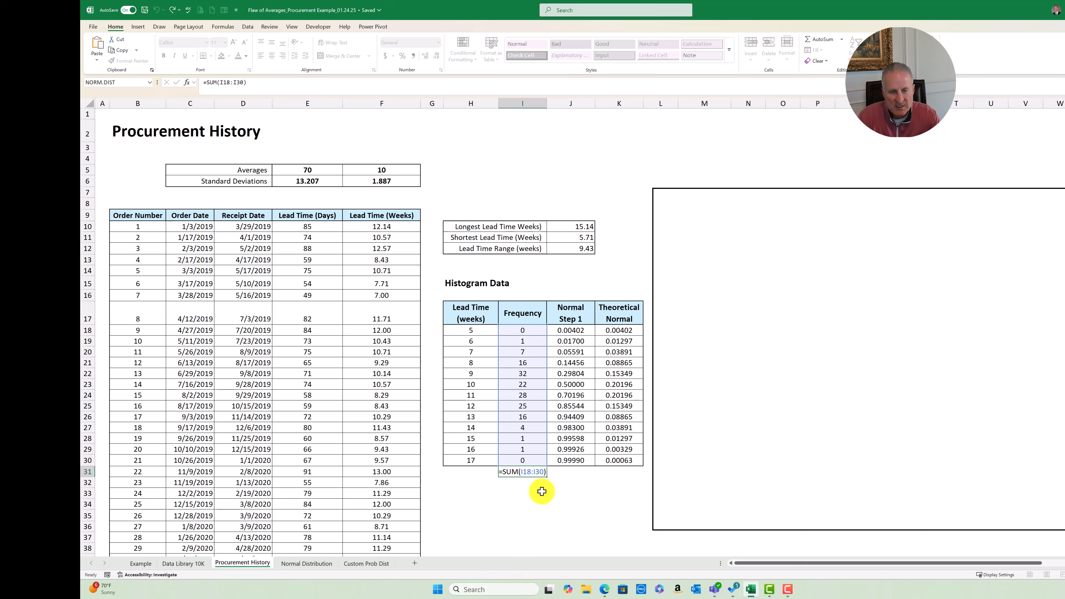
{"action": "key", "text": "Escape"}
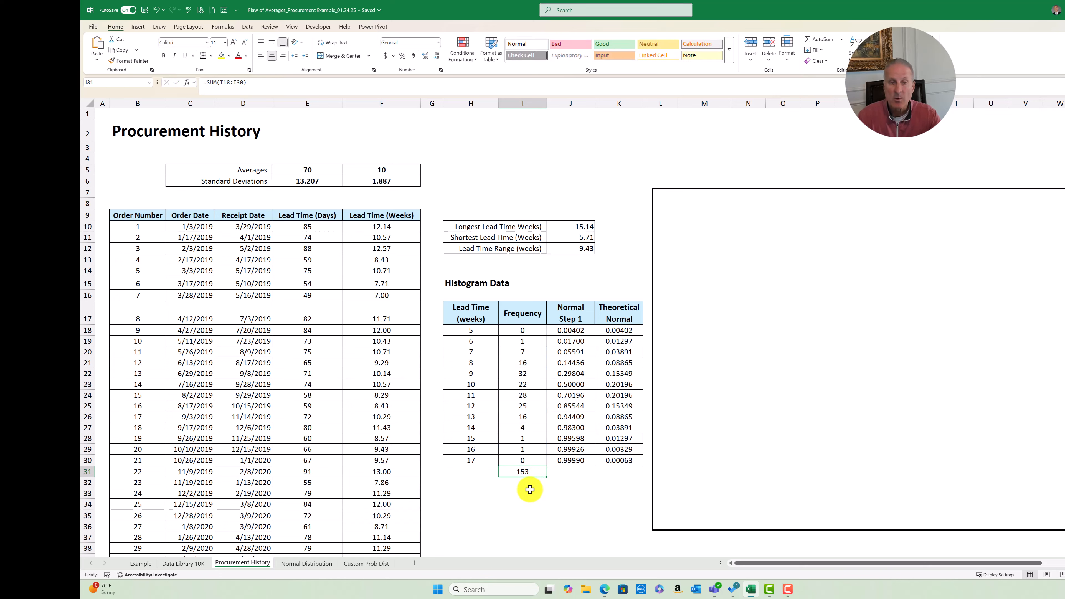
{"action": "left_click", "coordinate": [393, 330]}
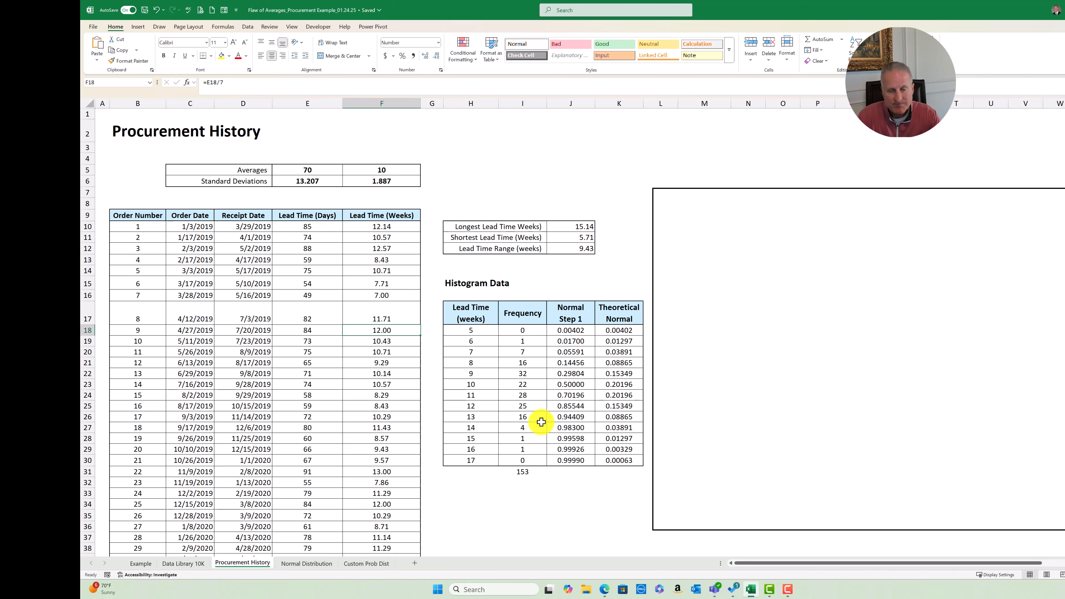
Move the blank cover rectangle completely off the Actual Distribution vs. Normal Probability Distribution chart and deselect it
{"action": "left_click", "coordinate": [692, 395]}
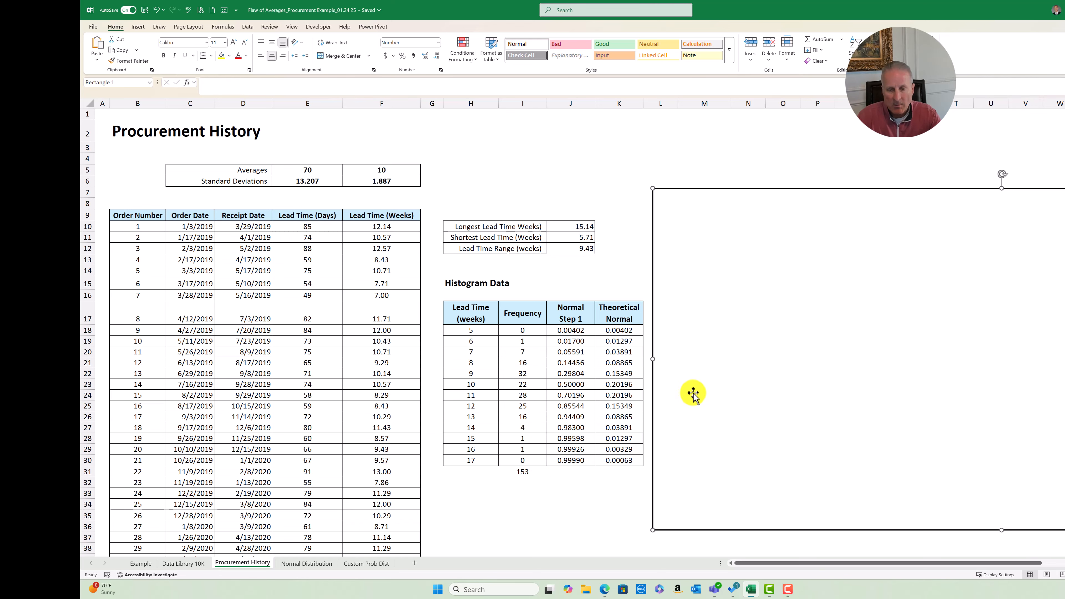
{"action": "left_click_drag", "start_coordinate": [713, 415], "coordinate": [1001, 413]}
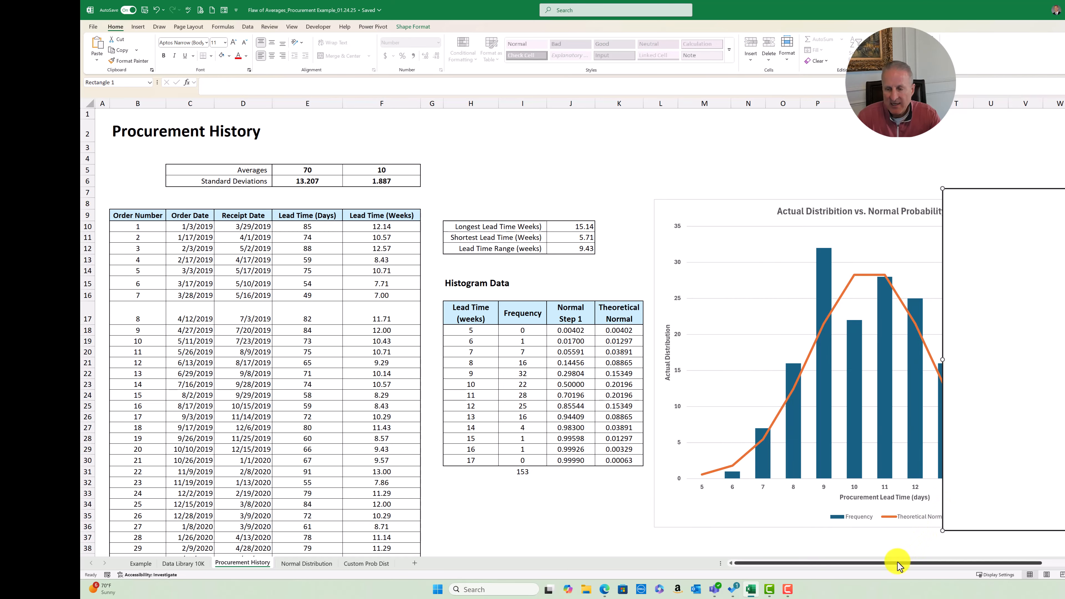
{"action": "left_click_drag", "start_coordinate": [896, 564], "coordinate": [934, 565]}
{"action": "left_click_drag", "start_coordinate": [750, 352], "coordinate": [939, 351]}
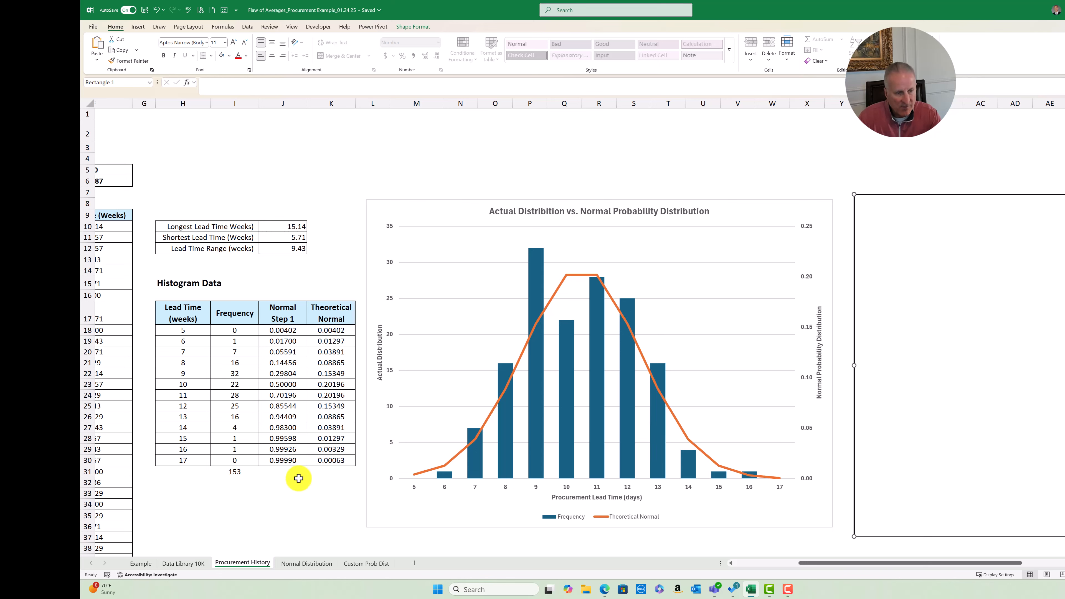
{"action": "left_click", "coordinate": [275, 493]}
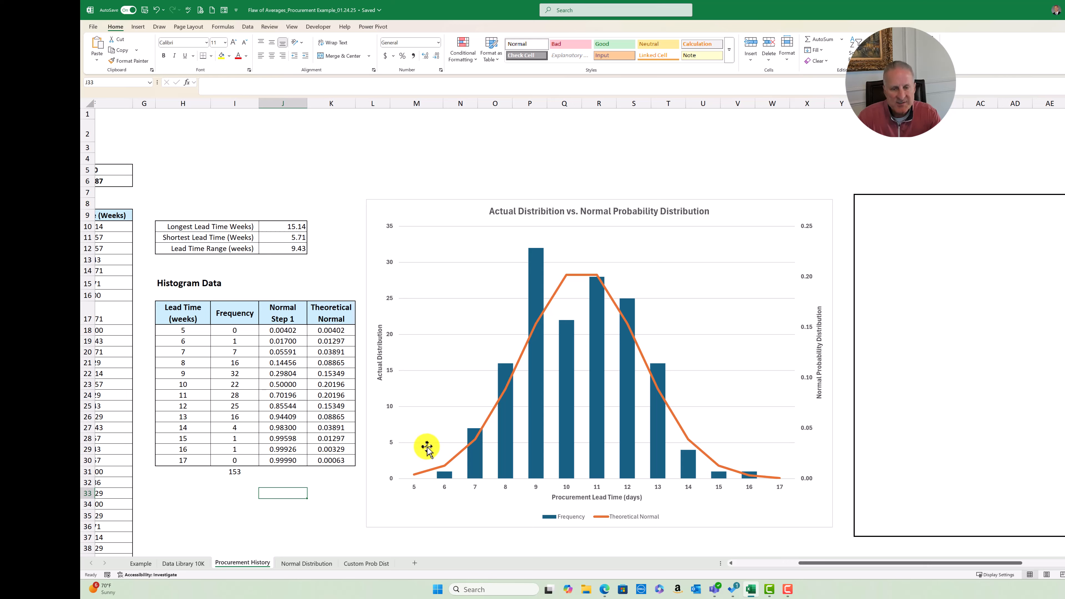
Examine the NORM.DIST formulas for the 5- and 6-week bins in Normal Step 1 and compare the chart's normal curve with its frequency bars
{"action": "mouse_move", "coordinate": [720, 477]}
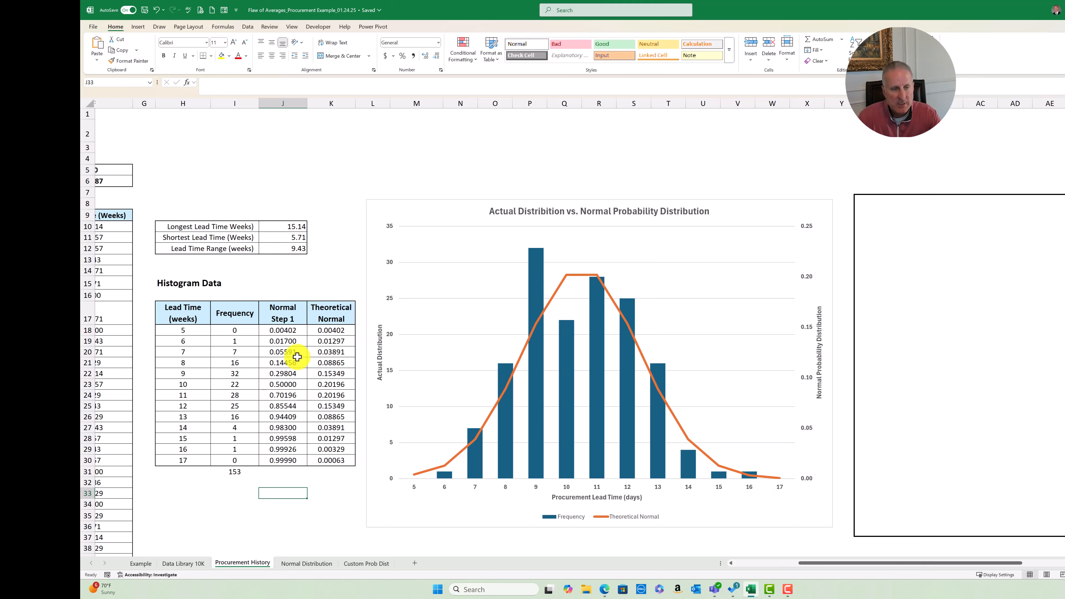
{"action": "double_click", "coordinate": [293, 330]}
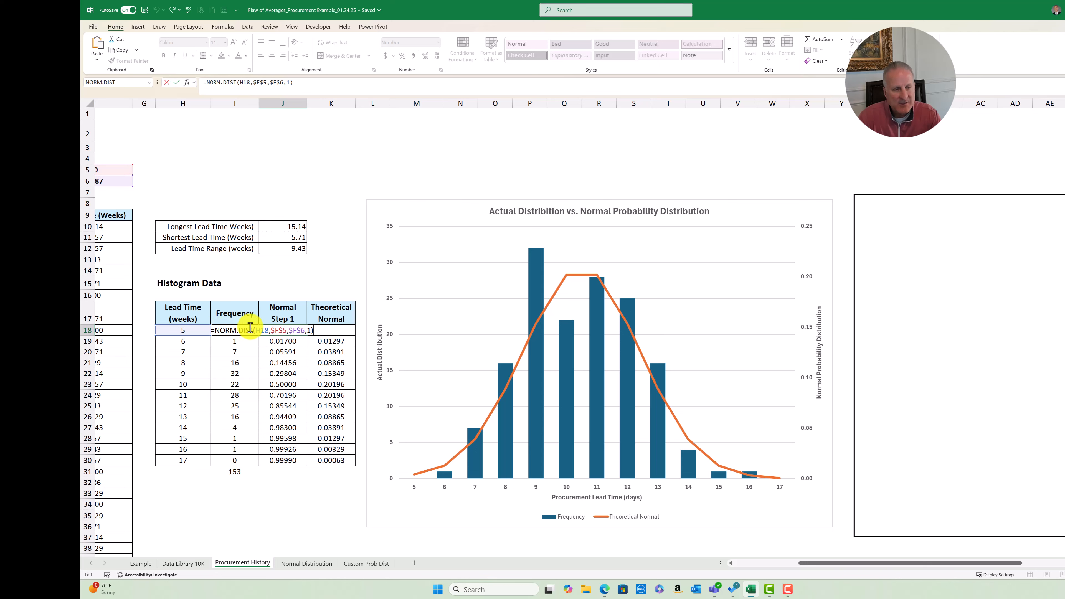
{"action": "key", "text": "Escape"}
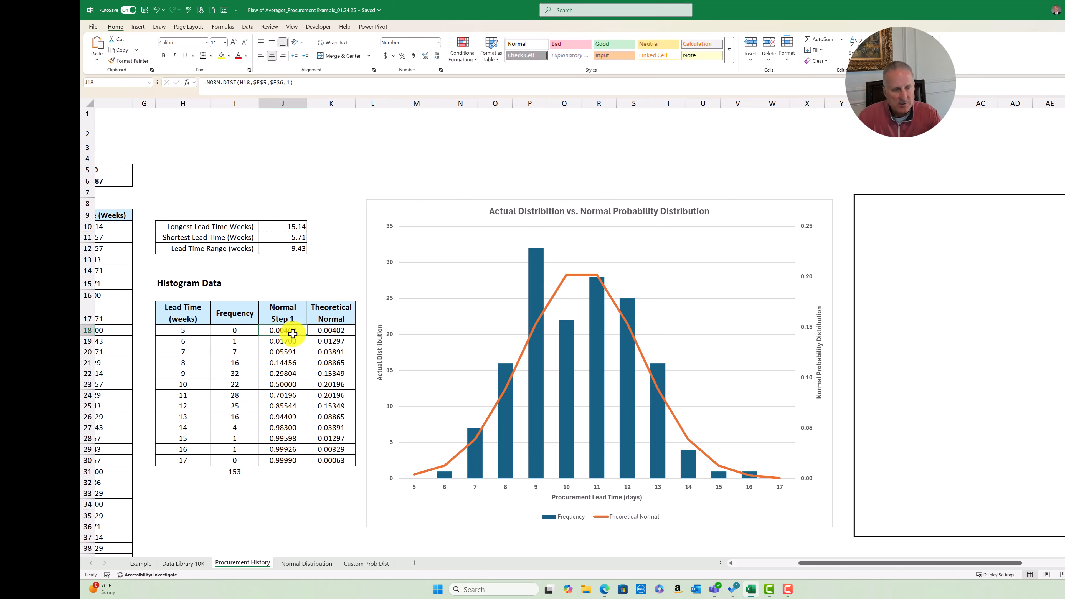
{"action": "double_click", "coordinate": [281, 341]}
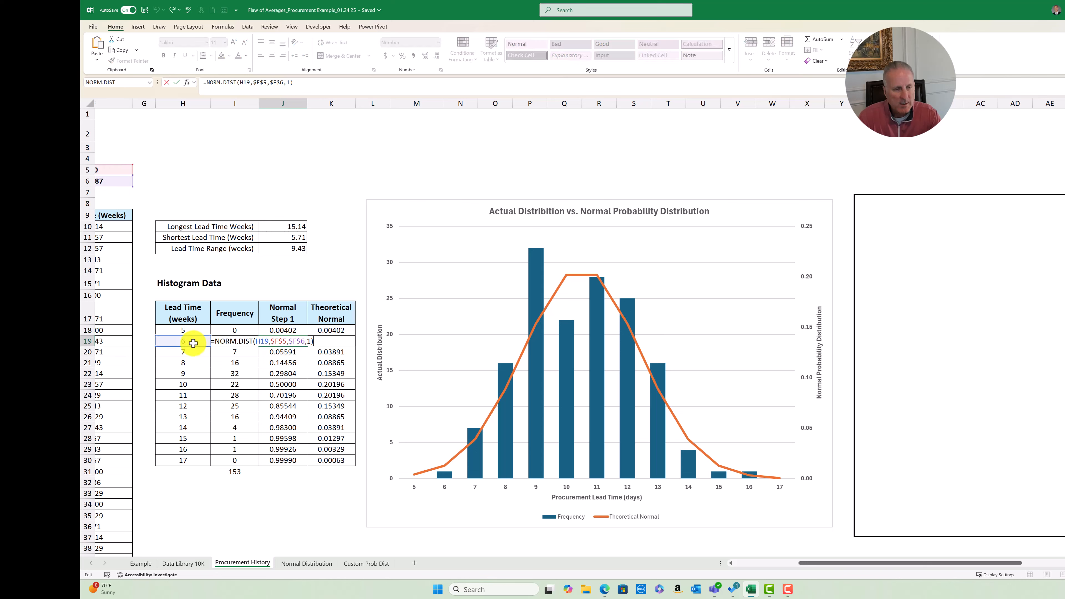
{"action": "key", "text": "Escape"}
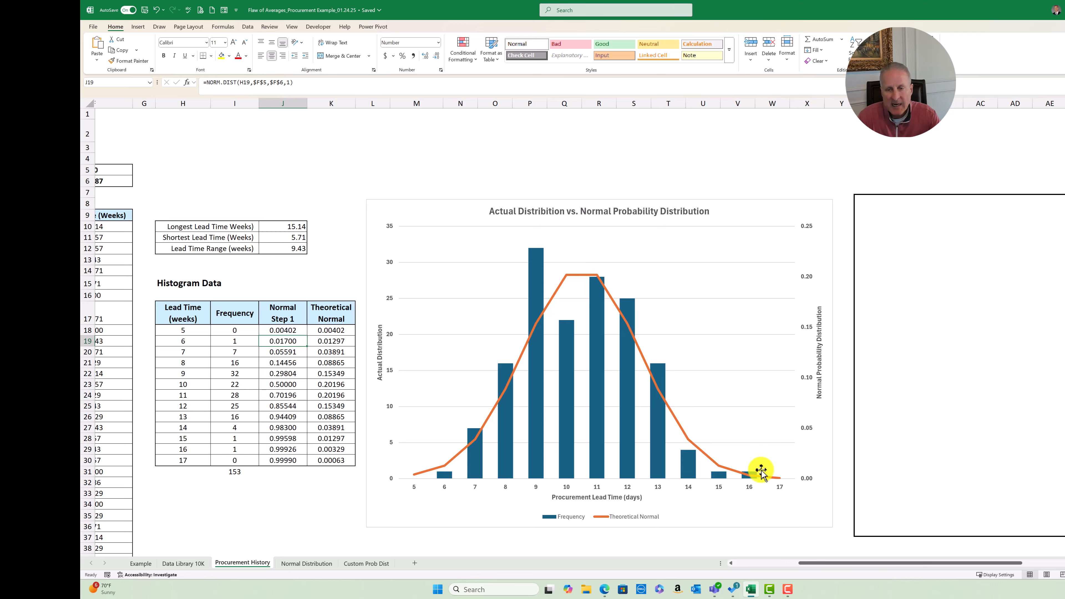
{"action": "mouse_move", "coordinate": [607, 370]}
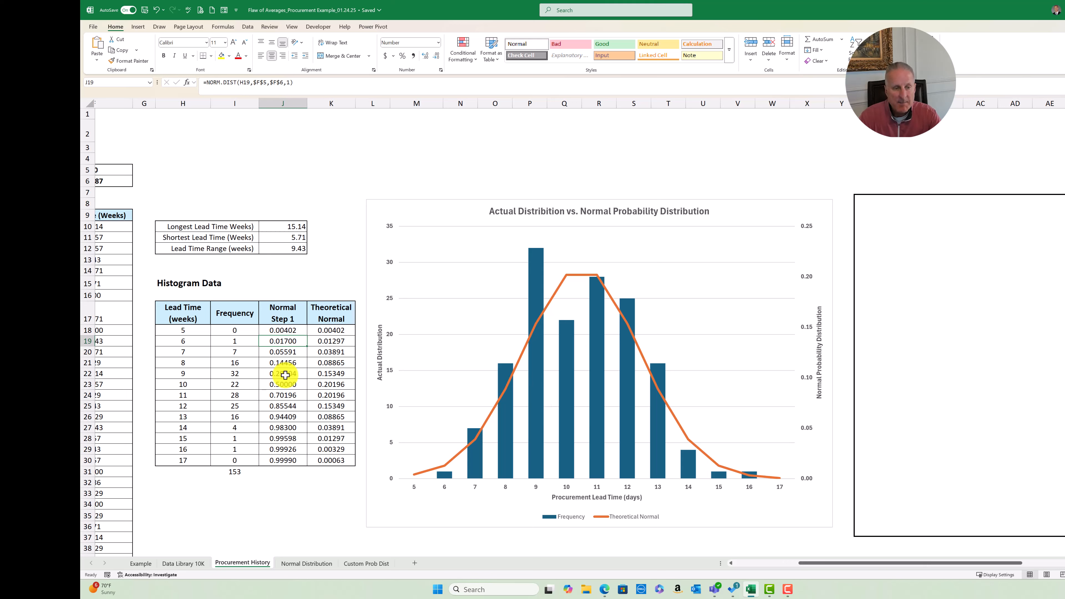
On the Custom Prob Dist sheet, examine the Percent of Total formulas for the 6-, 7- and 8-week lead times
{"action": "left_click", "coordinate": [372, 566]}
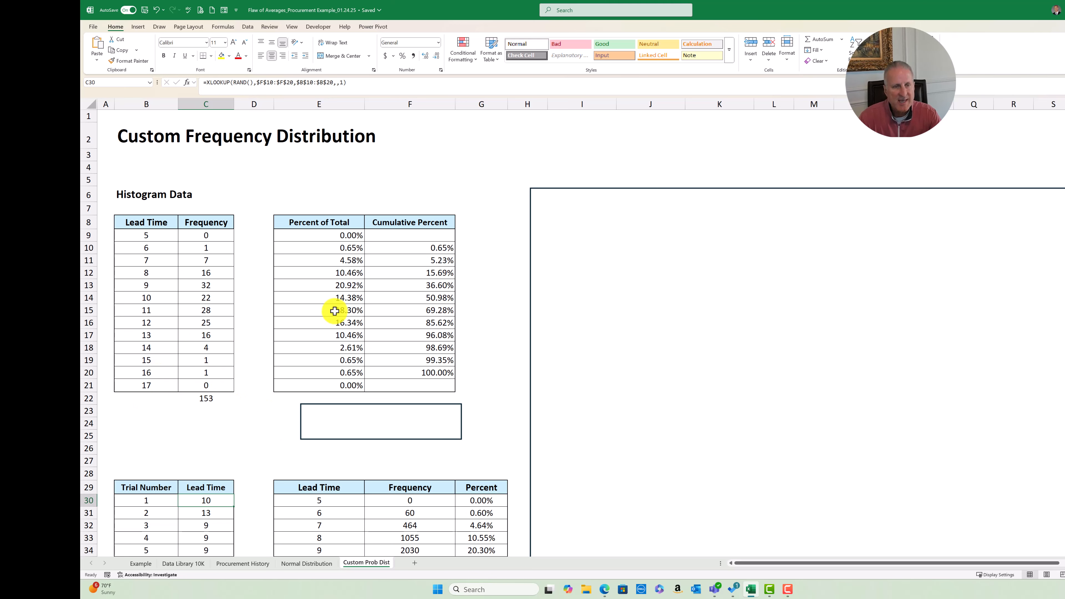
{"action": "left_click", "coordinate": [347, 234]}
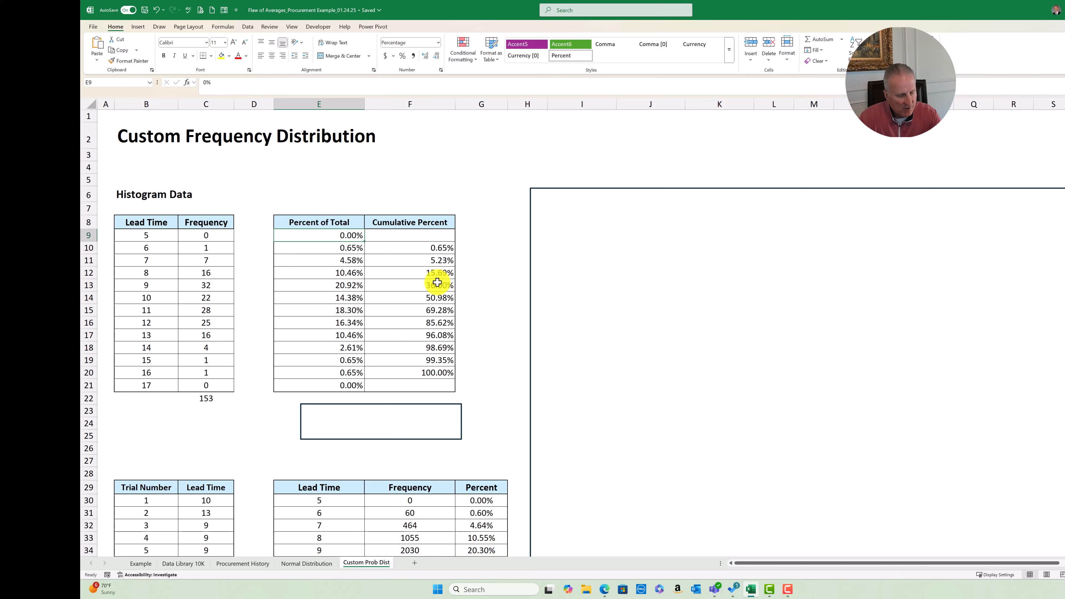
{"action": "left_click", "coordinate": [352, 246]}
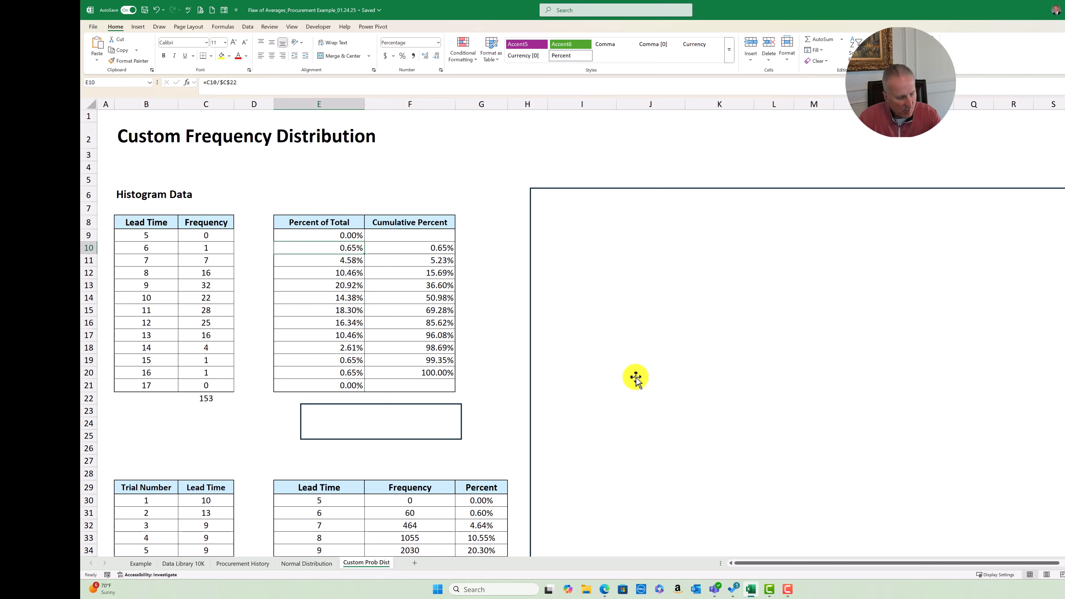
{"action": "key", "text": "F2"}
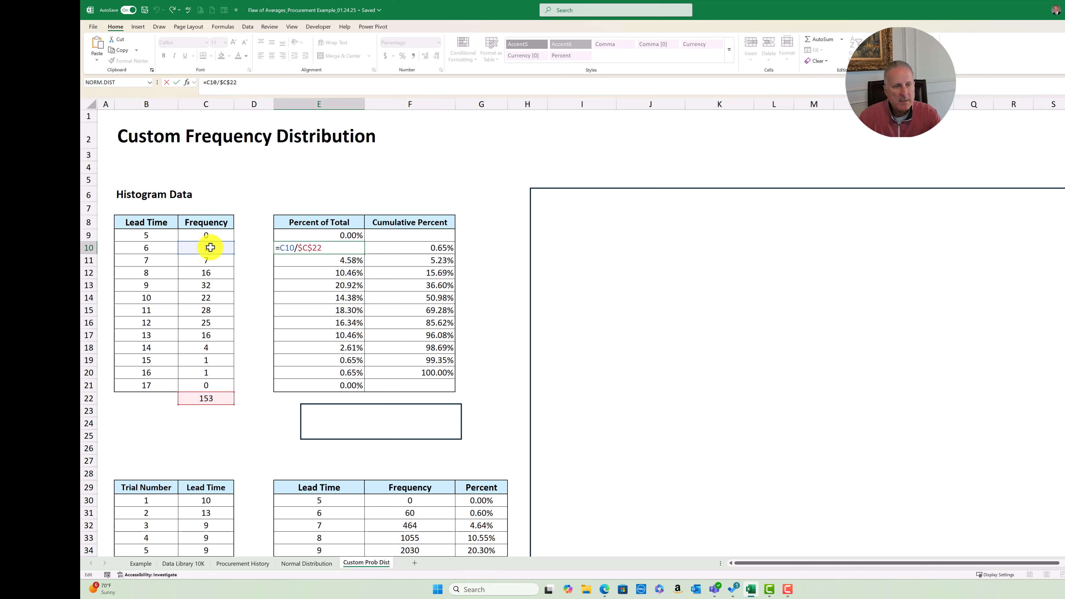
{"action": "key", "text": "Escape"}
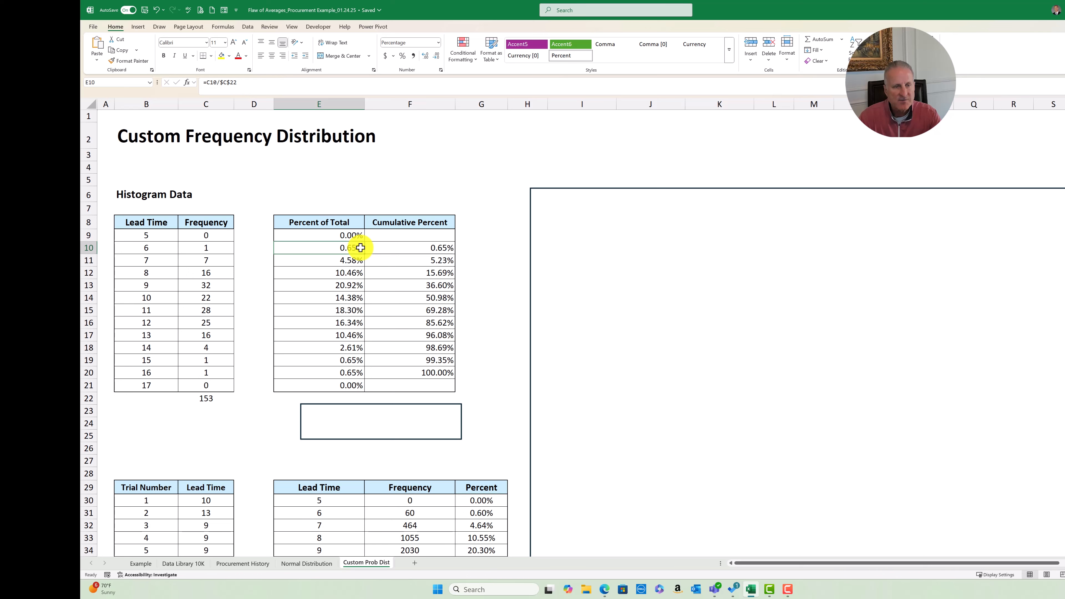
{"action": "double_click", "coordinate": [354, 265]}
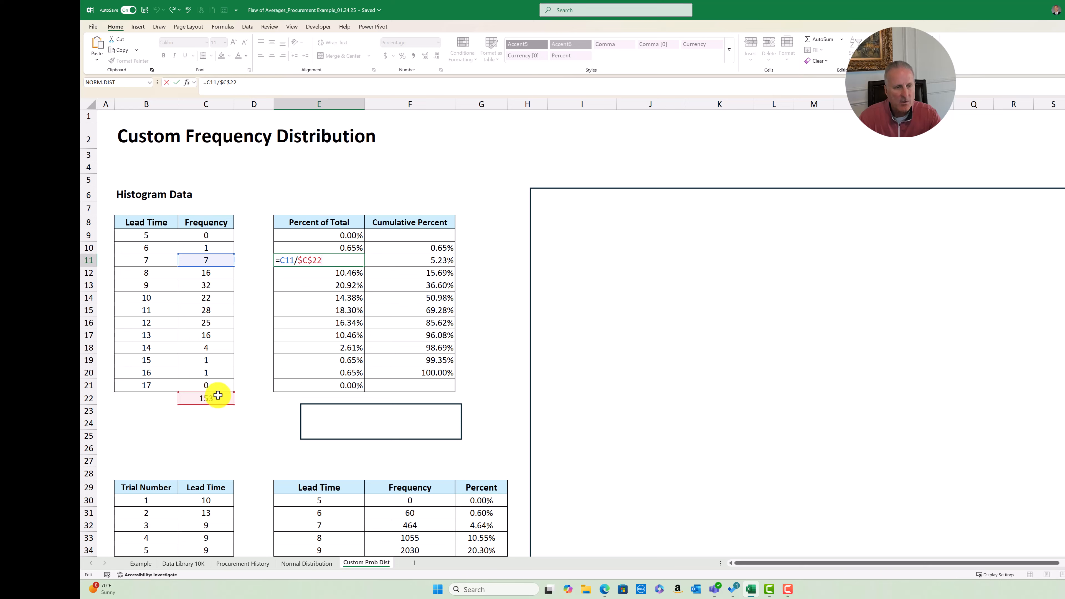
{"action": "key", "text": "Escape"}
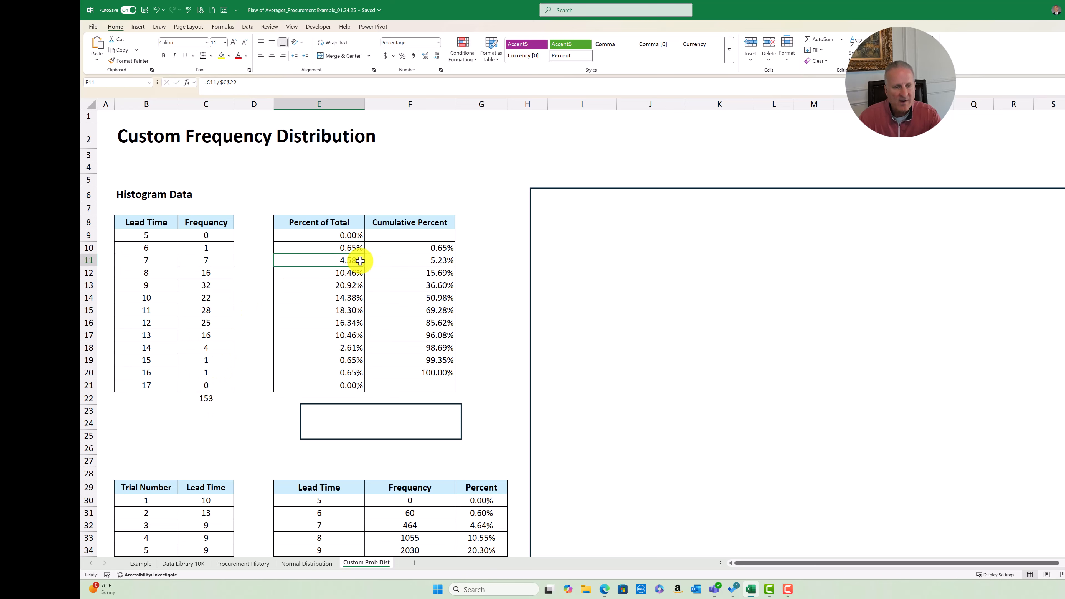
{"action": "left_click", "coordinate": [354, 275]}
{"action": "key", "text": "F2"}
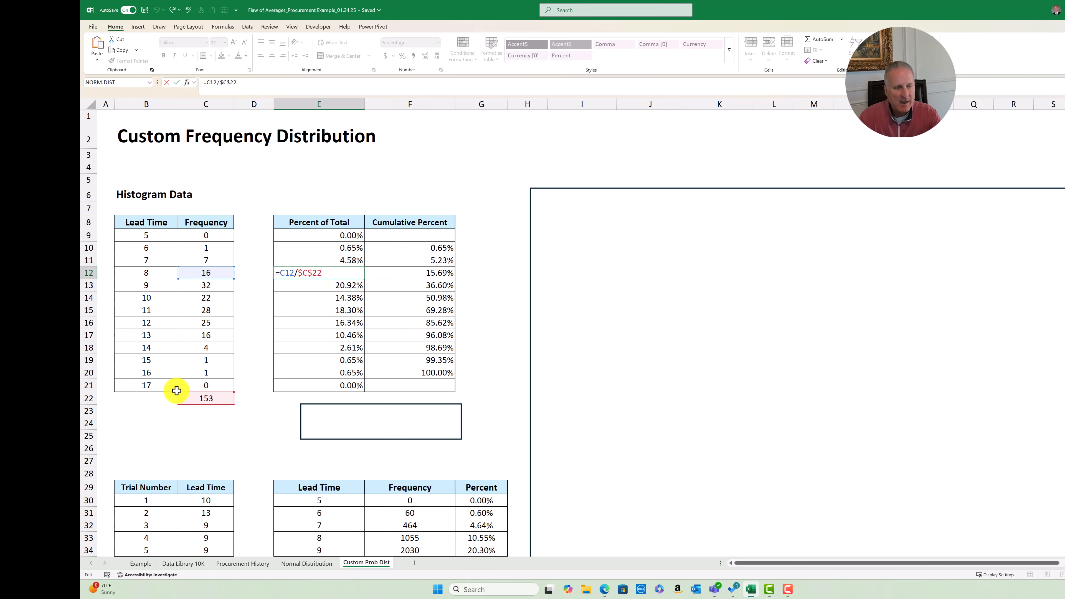
{"action": "key", "text": "Escape"}
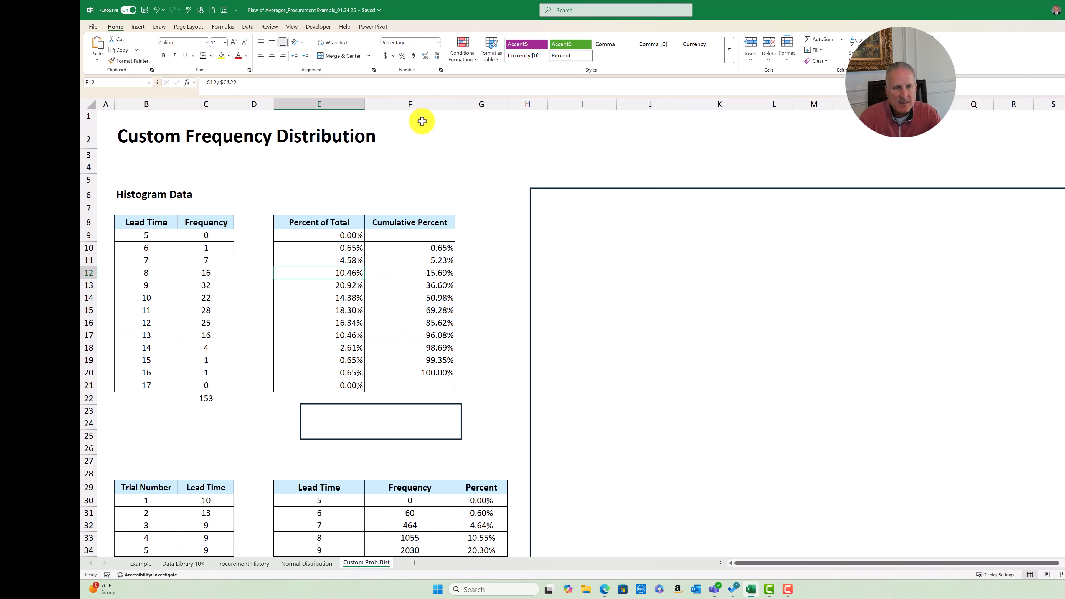
Examine how the Cumulative Percent formulas for the 6-, 7- and 8-week lead times build up the running total
{"action": "left_click", "coordinate": [427, 248]}
{"action": "key", "text": "F2"}
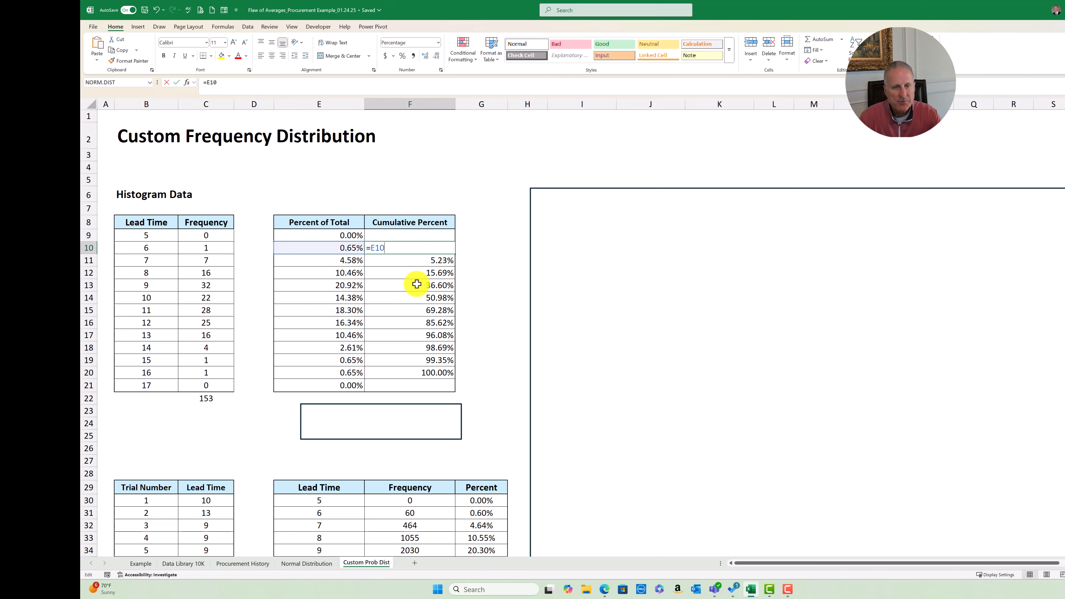
{"action": "key", "text": "Escape"}
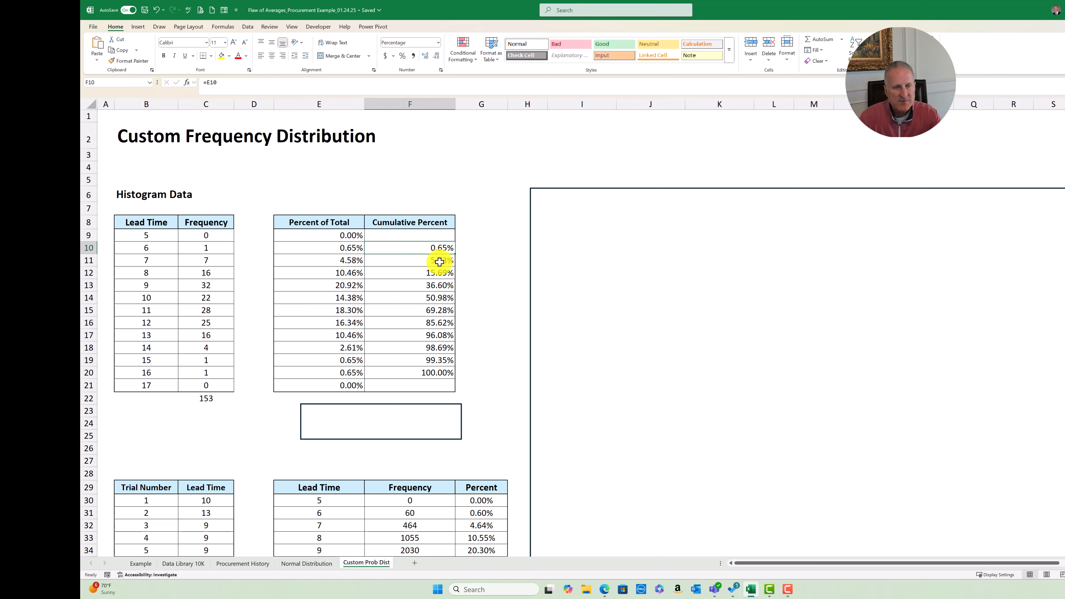
{"action": "left_click", "coordinate": [439, 262]}
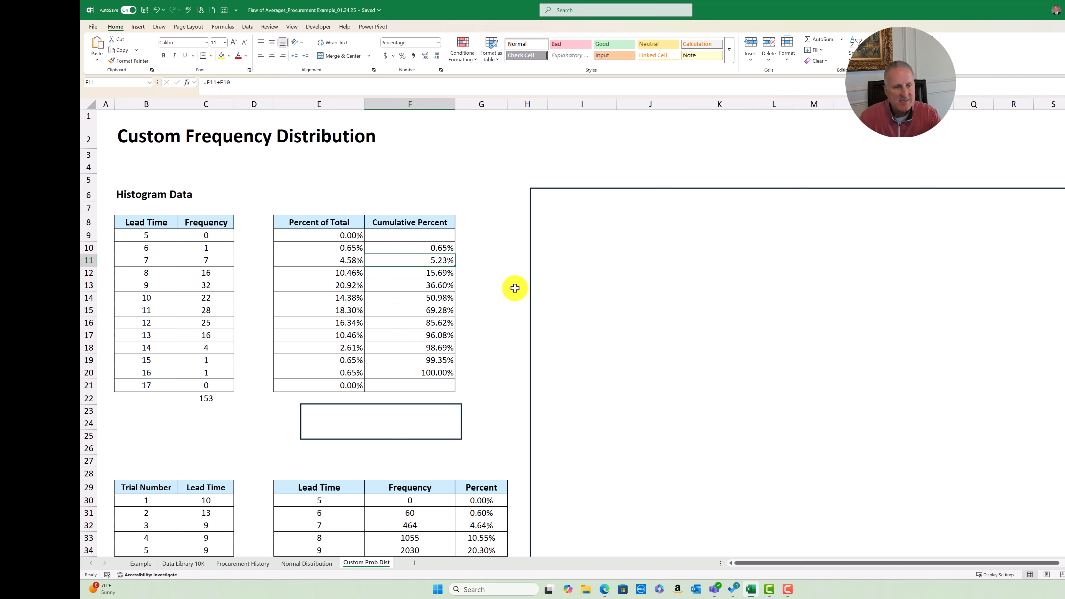
{"action": "key", "text": "F2"}
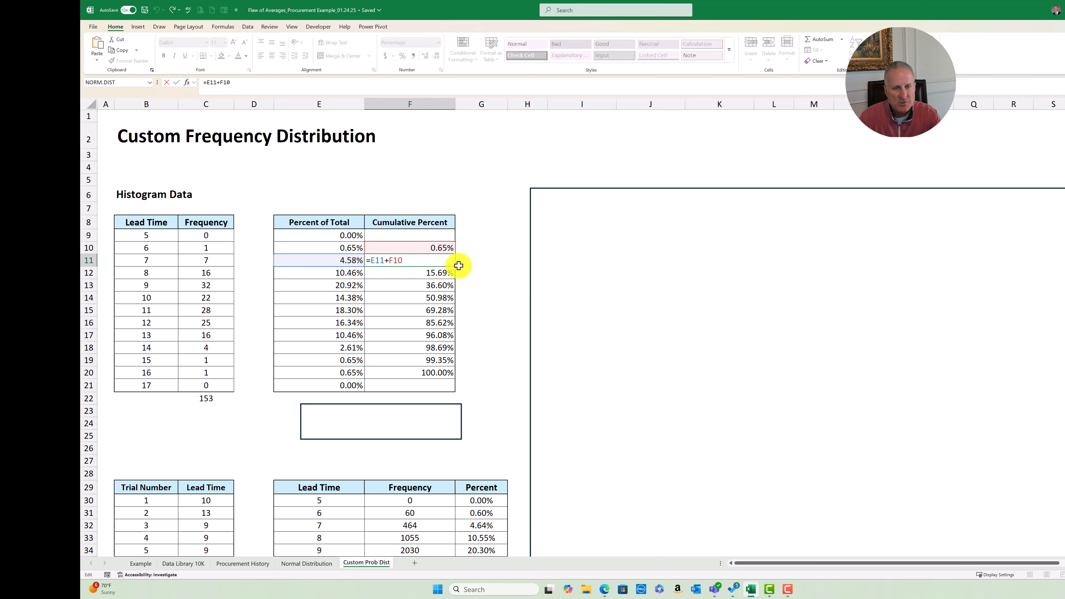
{"action": "key", "text": "Escape"}
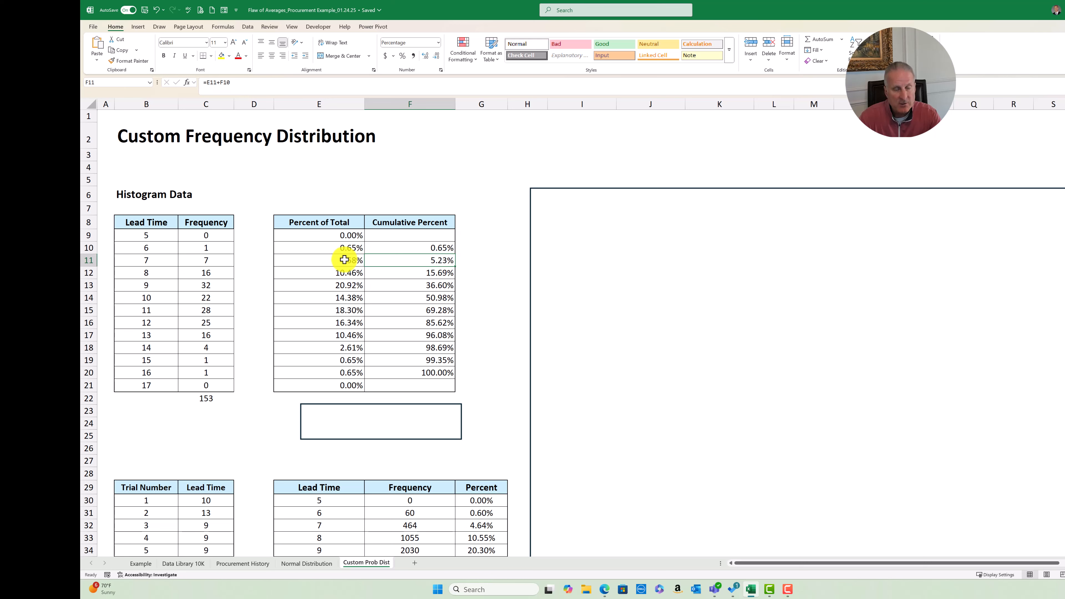
{"action": "left_click", "coordinate": [440, 273]}
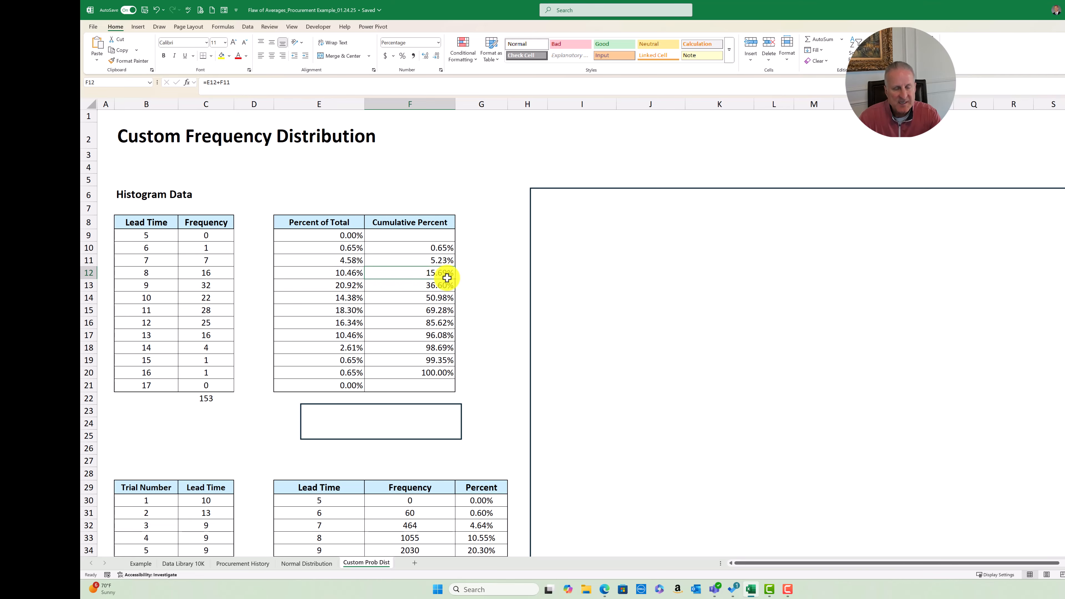
Check the extent of the Trial Number column by going to its last trial and returning to trial 1
{"action": "scroll", "coordinate": [483, 315], "scroll_direction": "down", "scroll_amount": 3}
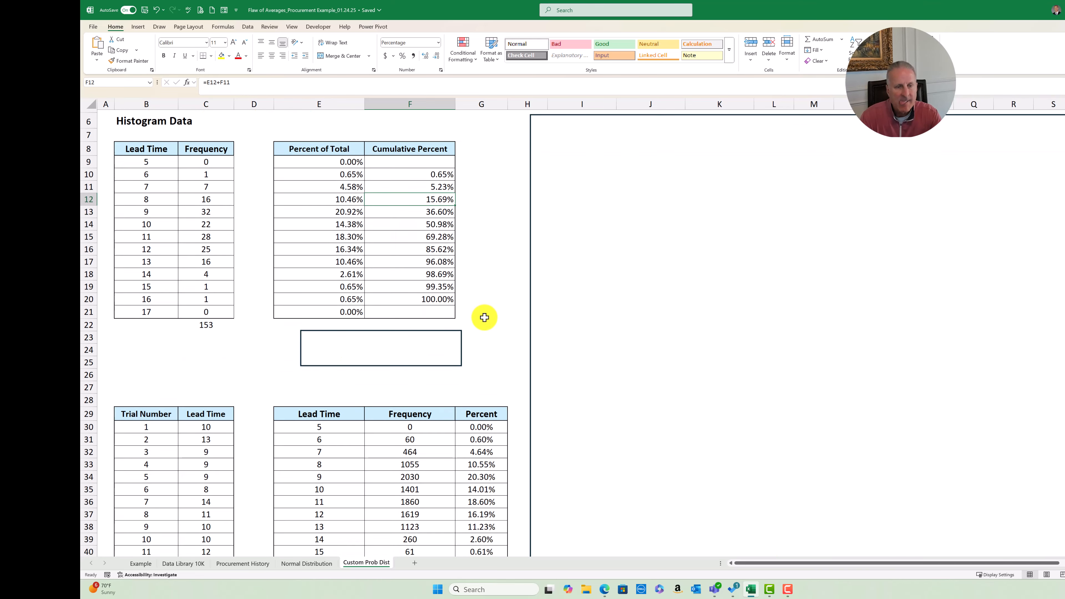
{"action": "left_click", "coordinate": [162, 399]}
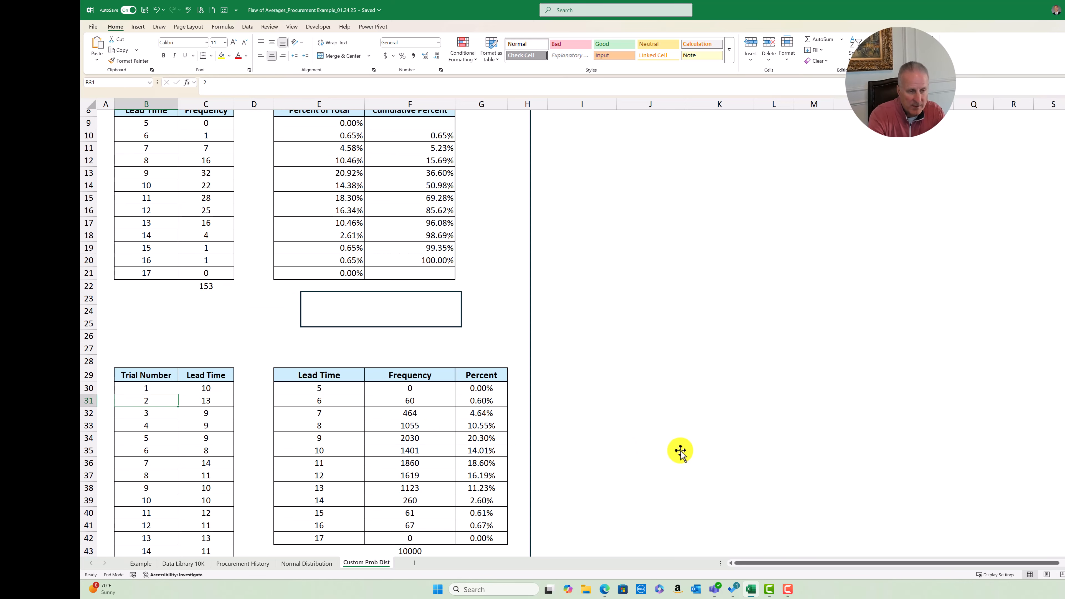
{"action": "key", "text": "Down"}
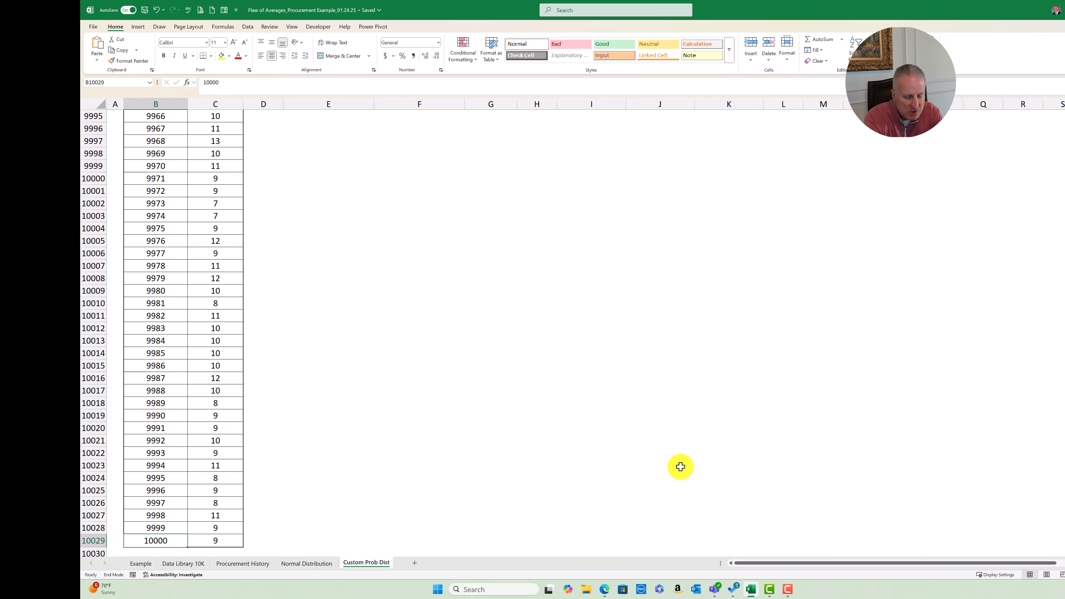
{"action": "key", "text": "Up"}
{"action": "key", "text": "Up"}
{"action": "key", "text": "Up"}
{"action": "key", "text": "Up"}
{"action": "key", "text": "Up"}
{"action": "key", "text": "Up"}
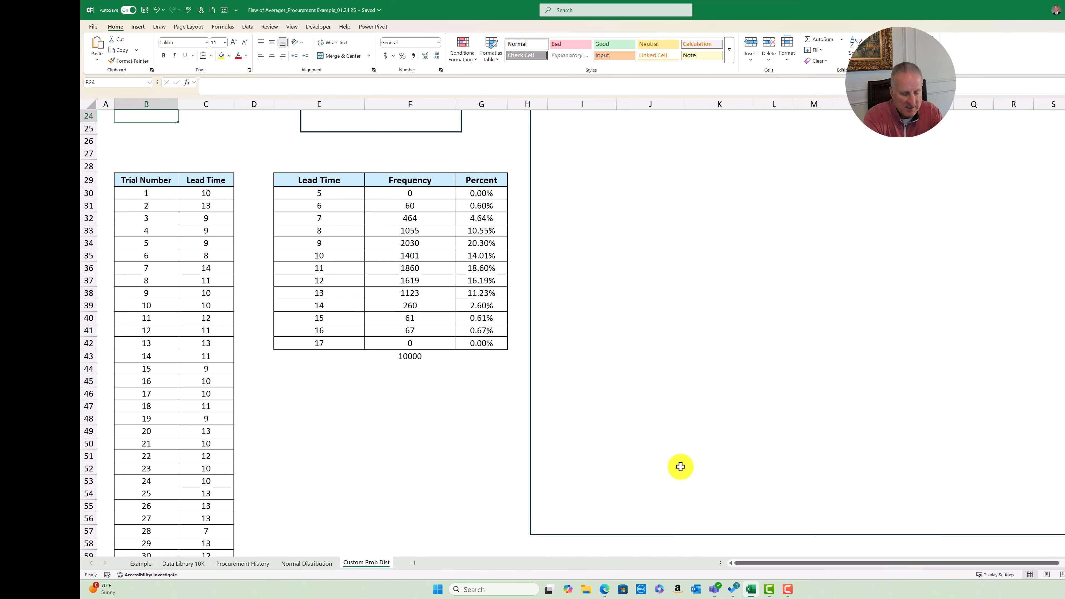
{"action": "key", "text": "Down"}
{"action": "key", "text": "Down"}
{"action": "key", "text": "Down"}
{"action": "key", "text": "Down"}
{"action": "key", "text": "Down"}
{"action": "key", "text": "Down"}
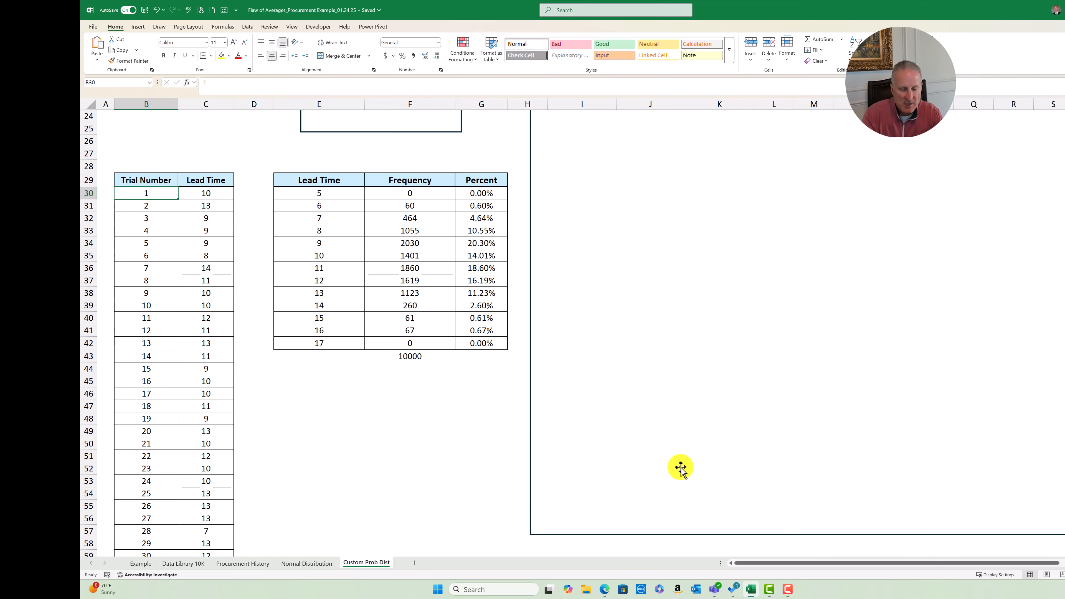
Examine the XLOOKUP formula behind trial 1's lead time, including its RAND lookup value and the Cumulative Percent and Lead Time ranges
{"action": "scroll", "coordinate": [687, 540], "scroll_direction": "up", "scroll_amount": 7}
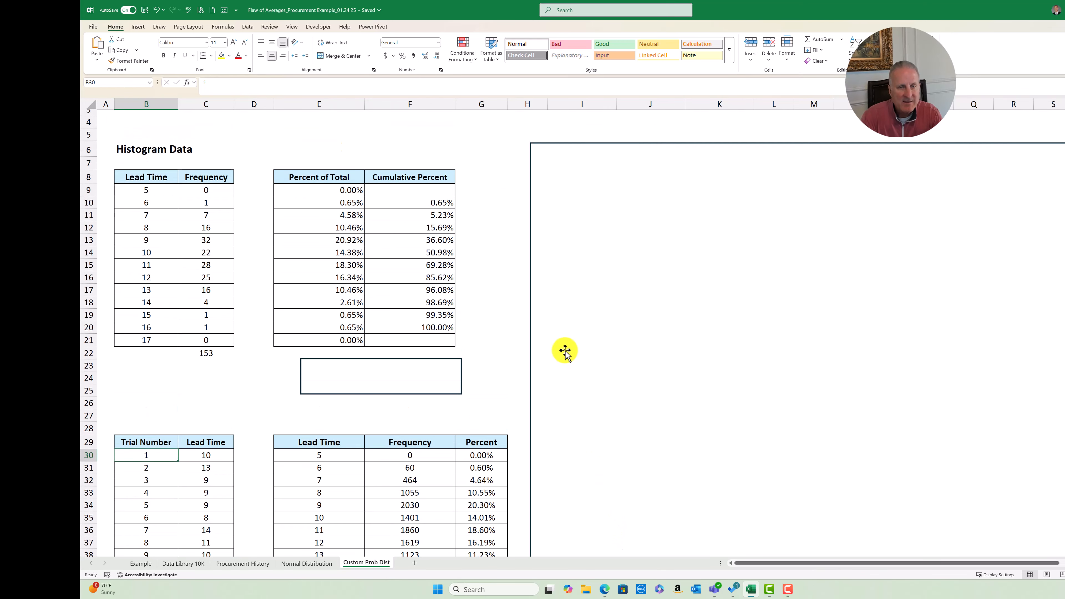
{"action": "double_click", "coordinate": [198, 456]}
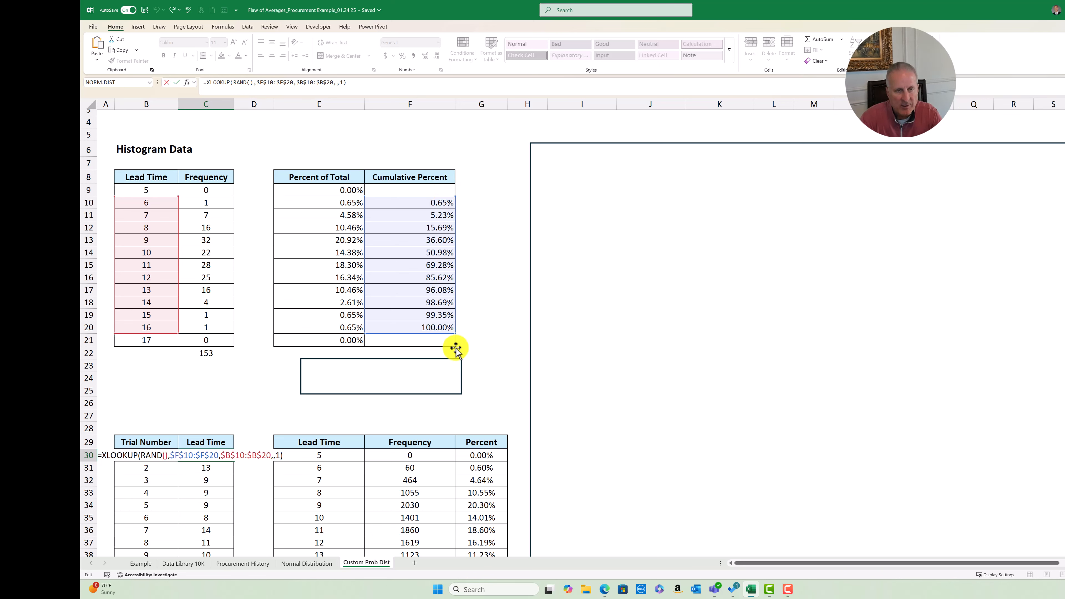
{"action": "left_click", "coordinate": [157, 455]}
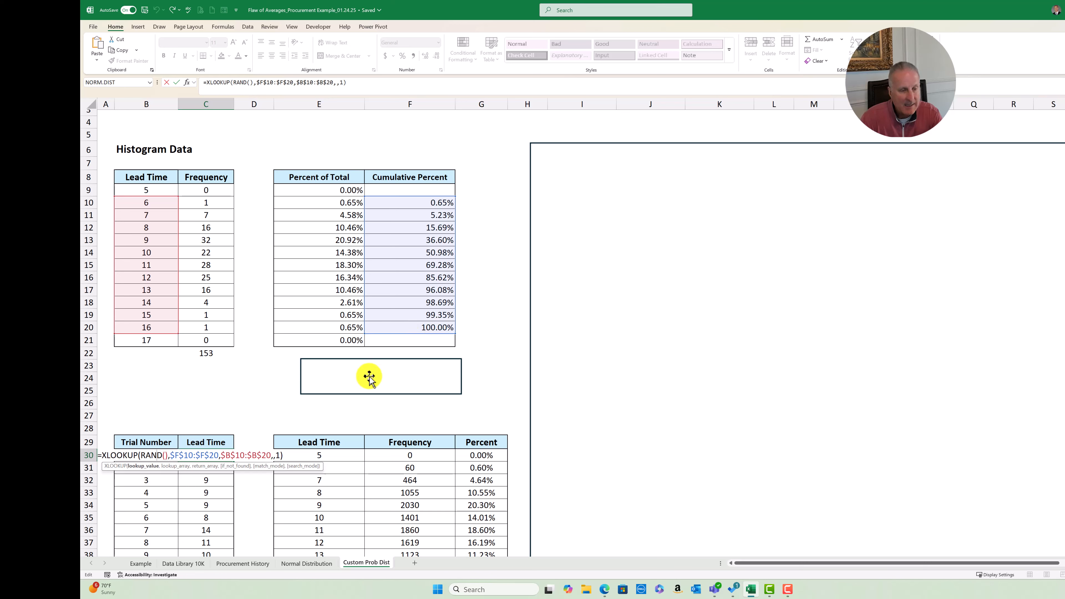
{"action": "left_click", "coordinate": [200, 455]}
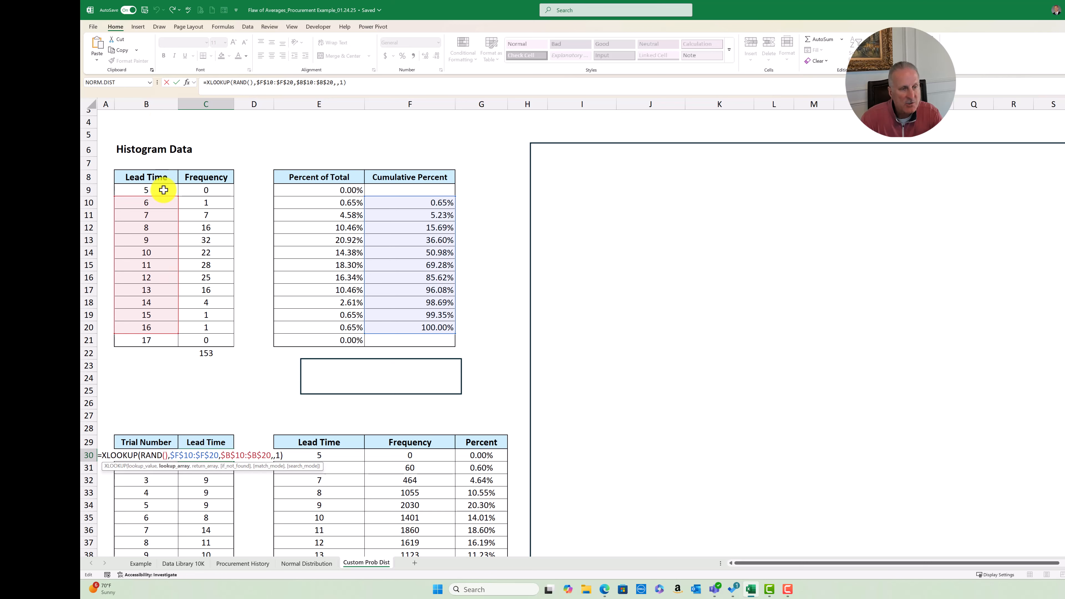
{"action": "key", "text": "Escape"}
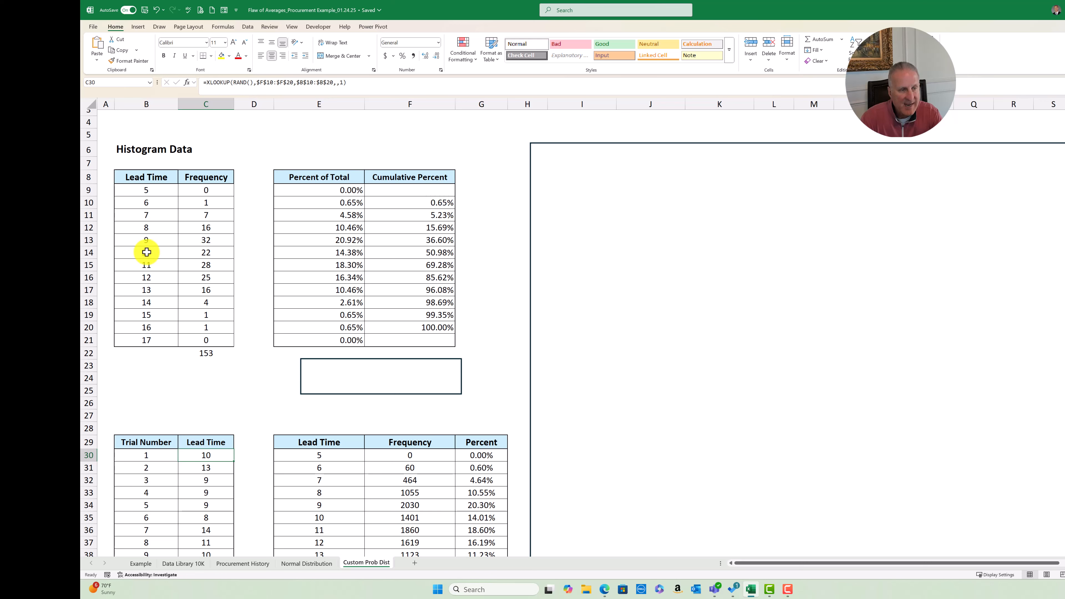
Check that the simulated lead times of trials 2 and 3 use the same XLOOKUP formula
{"action": "left_click", "coordinate": [209, 466]}
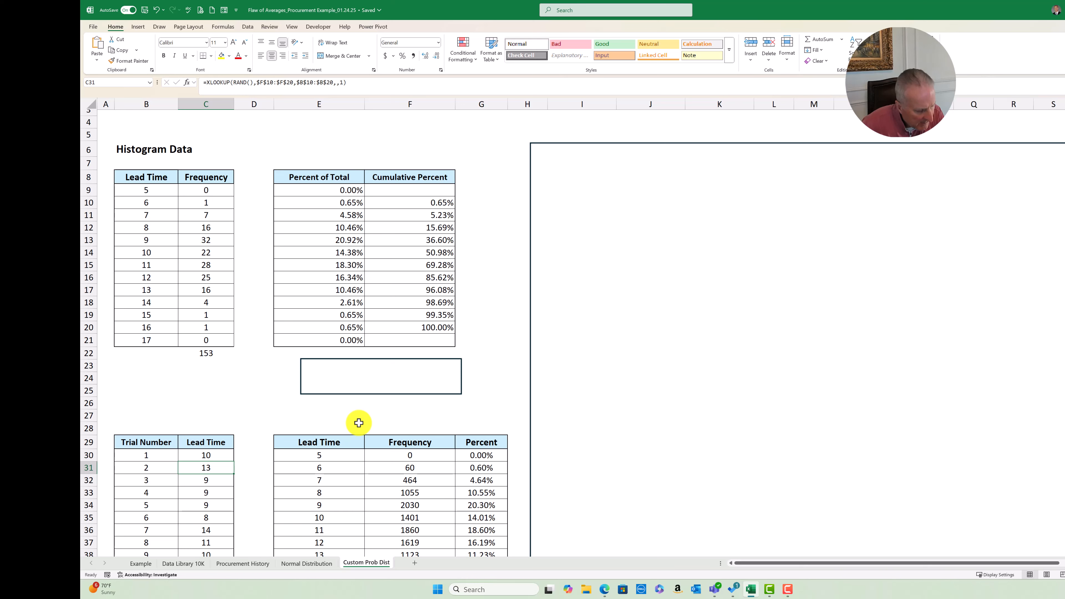
{"action": "key", "text": "F2"}
{"action": "key", "text": "Escape"}
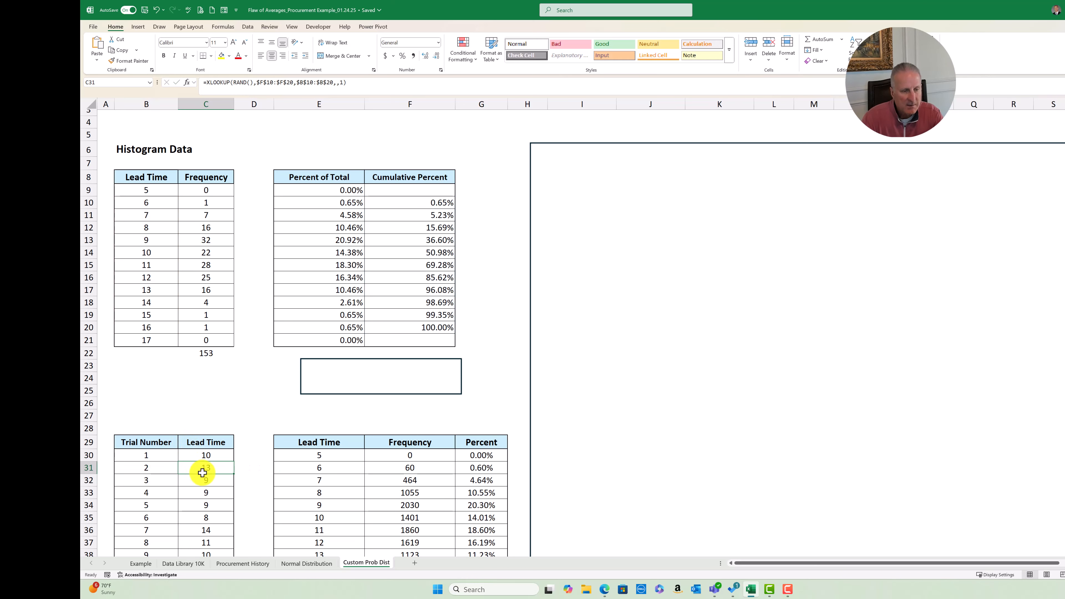
{"action": "left_click", "coordinate": [208, 478]}
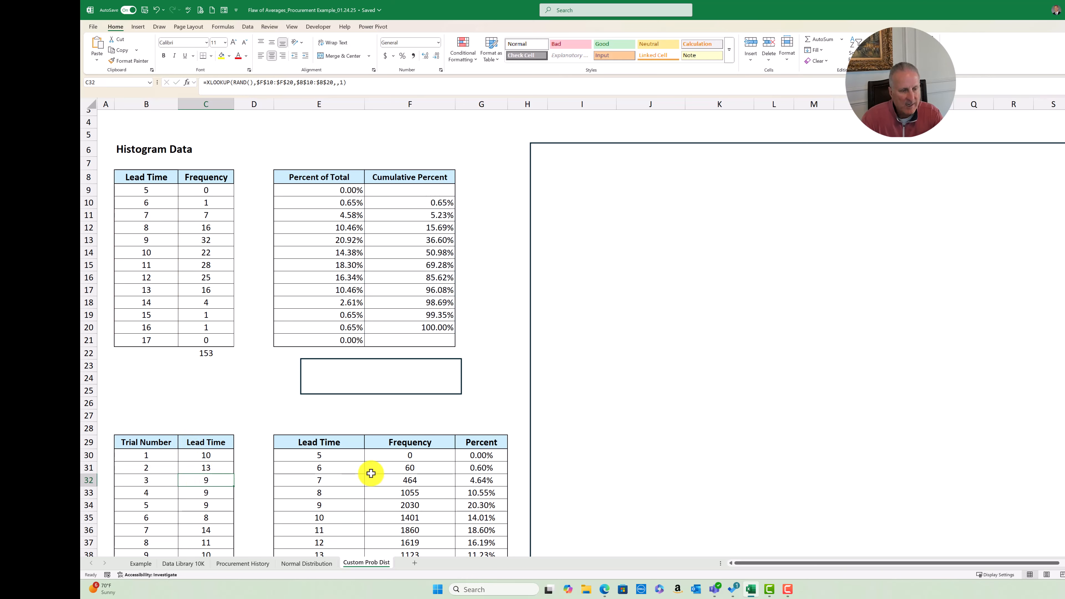
{"action": "key", "text": "F2"}
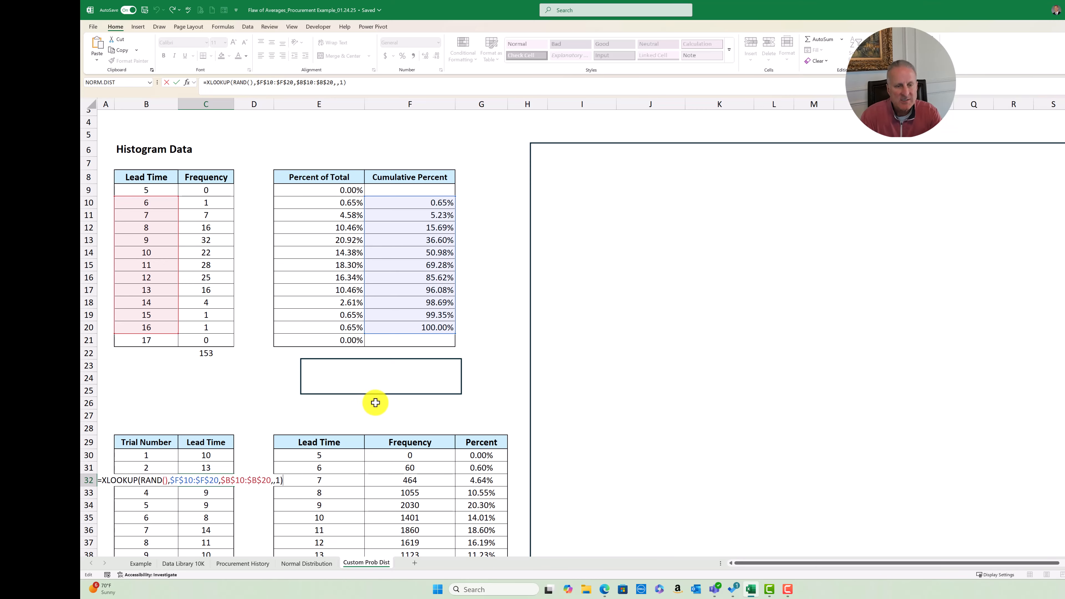
Examine the COUNTIF formula that counts the 6-week lead times among the simulated trials
{"action": "scroll", "coordinate": [491, 398], "scroll_direction": "down", "scroll_amount": 5}
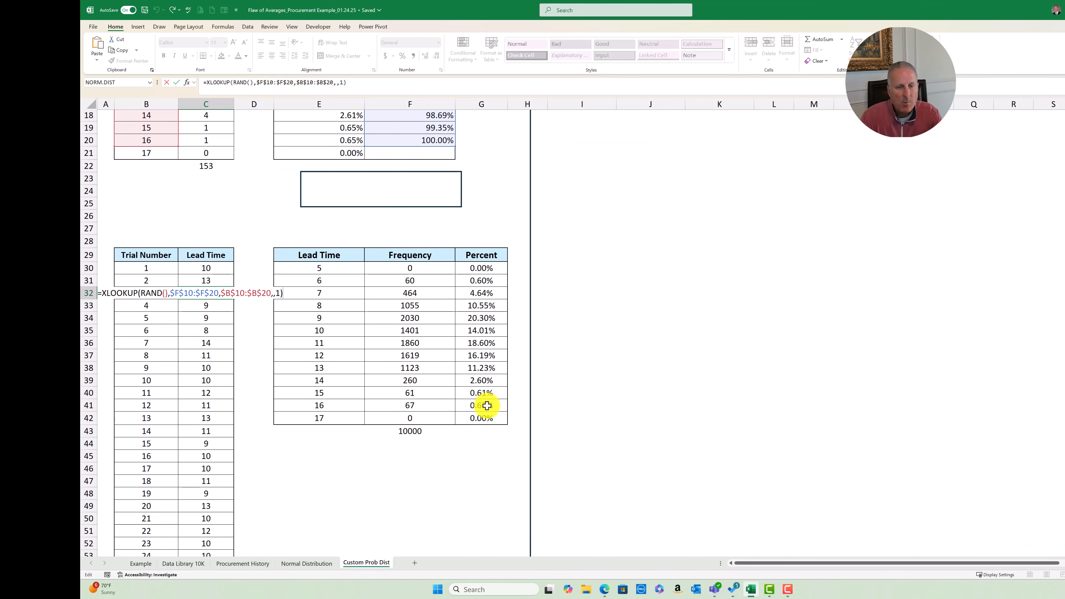
{"action": "left_click", "coordinate": [321, 268]}
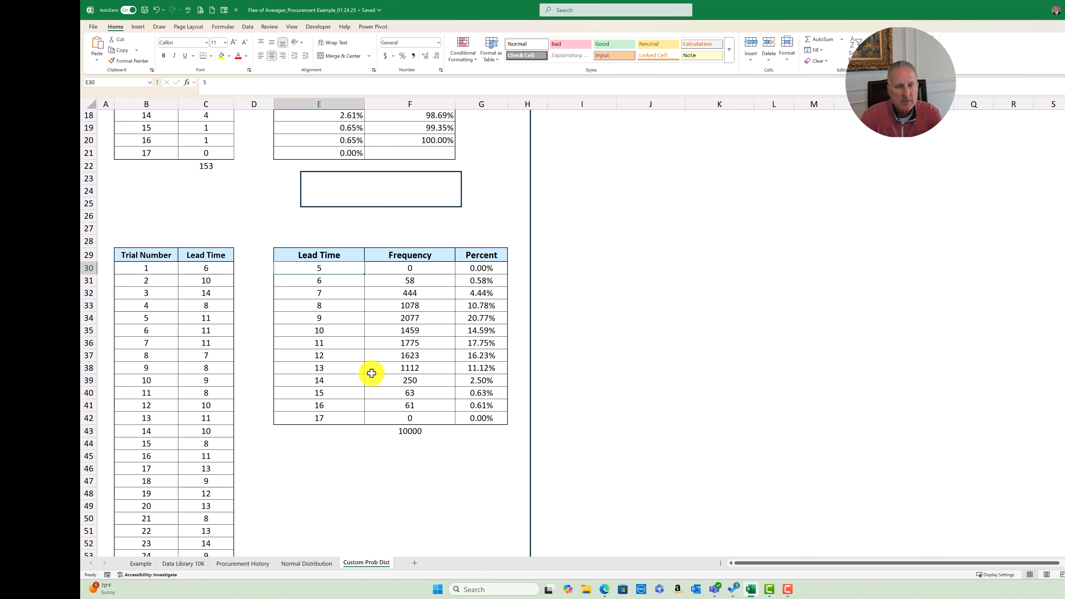
{"action": "left_click", "coordinate": [410, 279]}
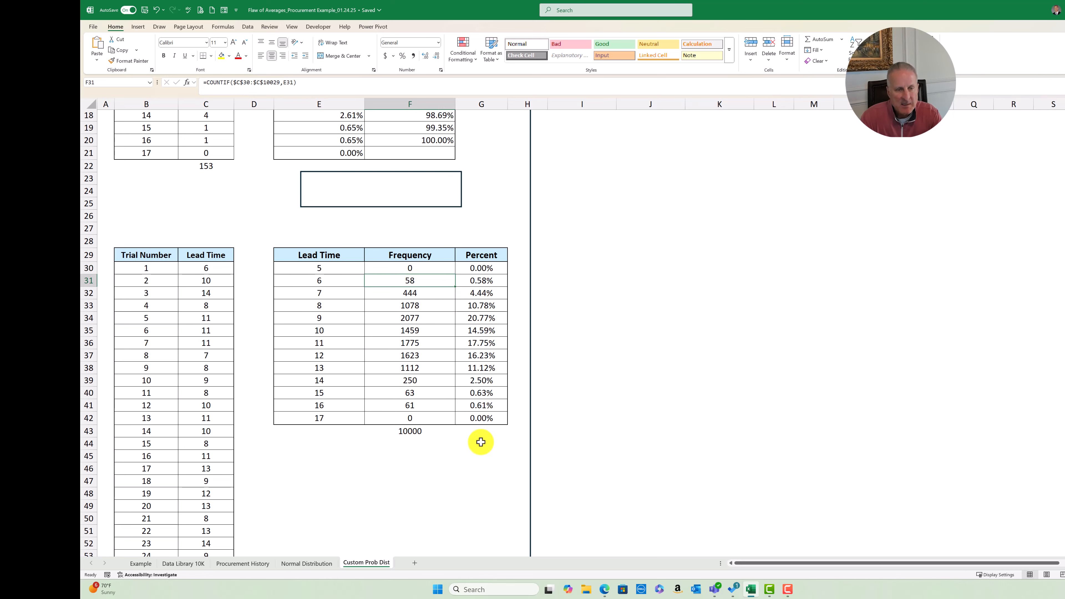
{"action": "key", "text": "F2"}
{"action": "left_click", "coordinate": [208, 494]}
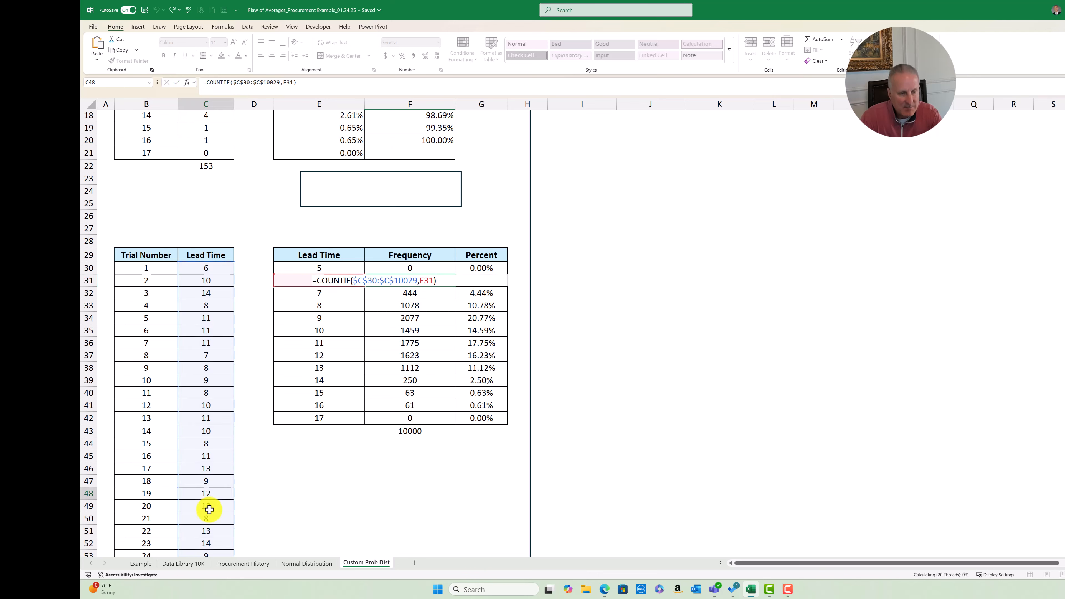
{"action": "right_click", "coordinate": [208, 493]}
{"action": "key", "text": "Escape"}
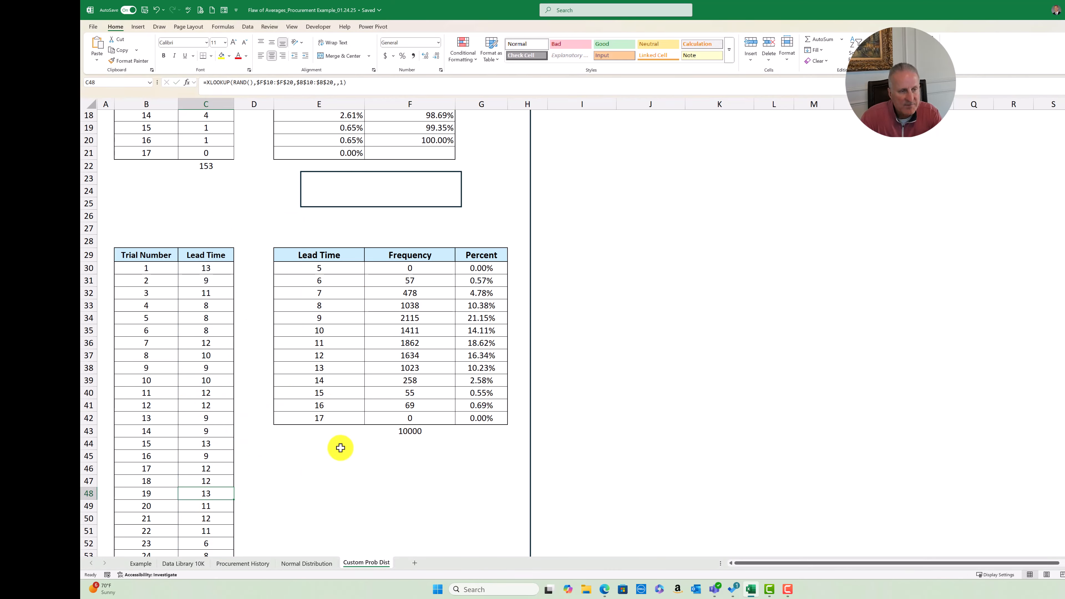
{"action": "left_click", "coordinate": [411, 281]}
{"action": "key", "text": "F2"}
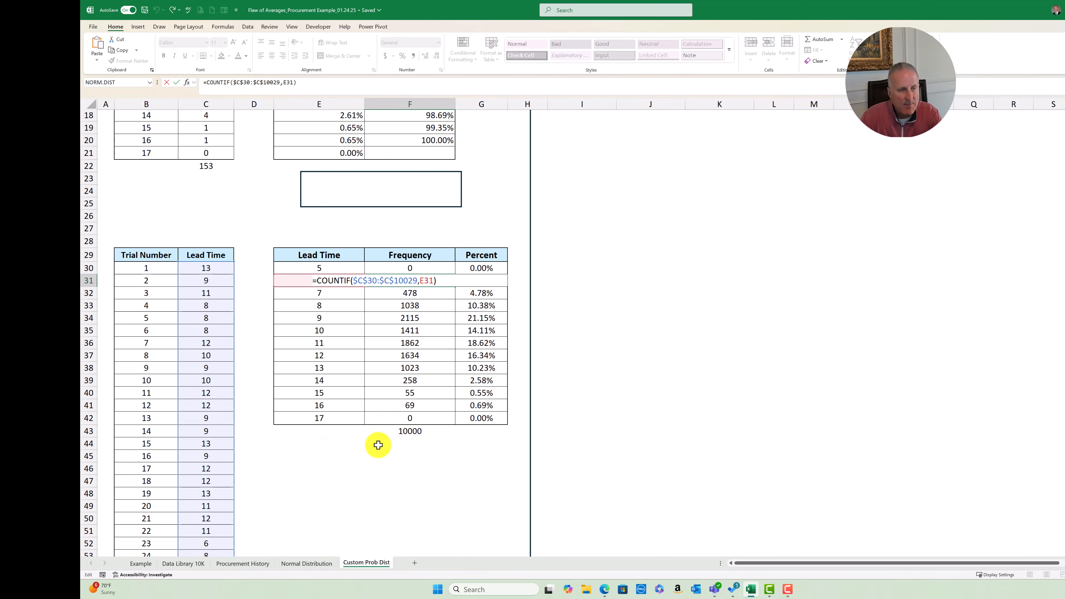
{"action": "key", "text": "Escape"}
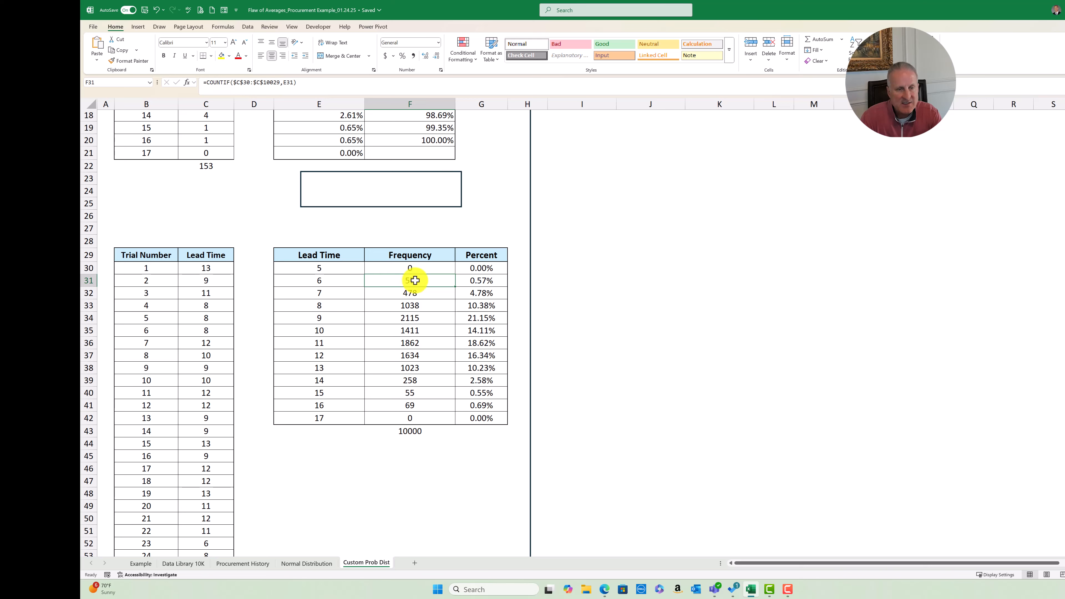
Examine the COUNTIF formula in the Frequency column for the 7-week lead time
{"action": "left_click", "coordinate": [415, 296]}
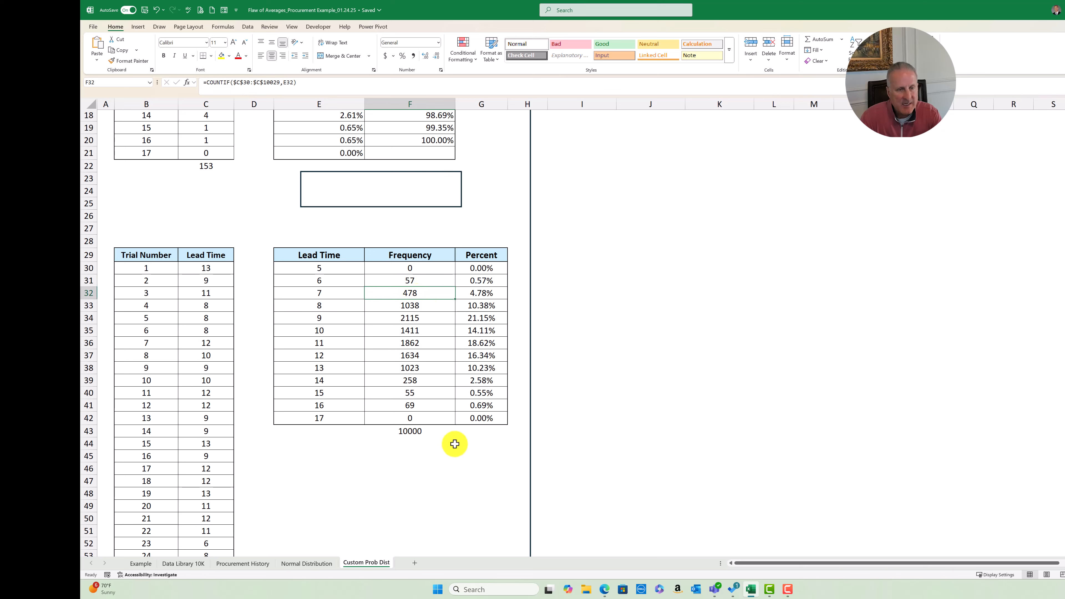
{"action": "key", "text": "F2"}
{"action": "key", "text": "Escape"}
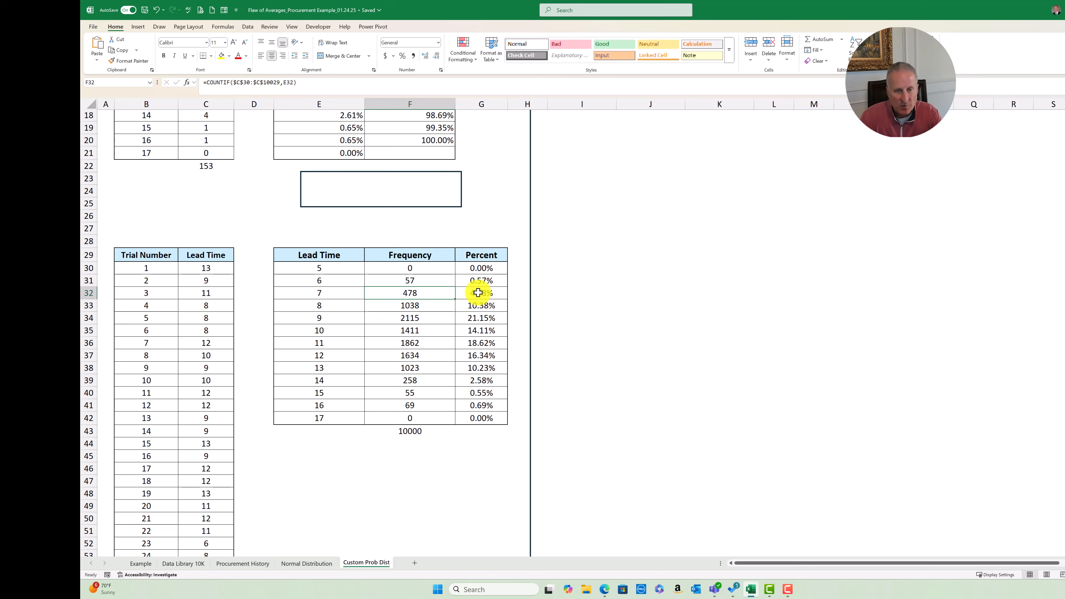
Delete the large blank rectangle covering the Graph Data table and its column chart
{"action": "left_click", "coordinate": [676, 419]}
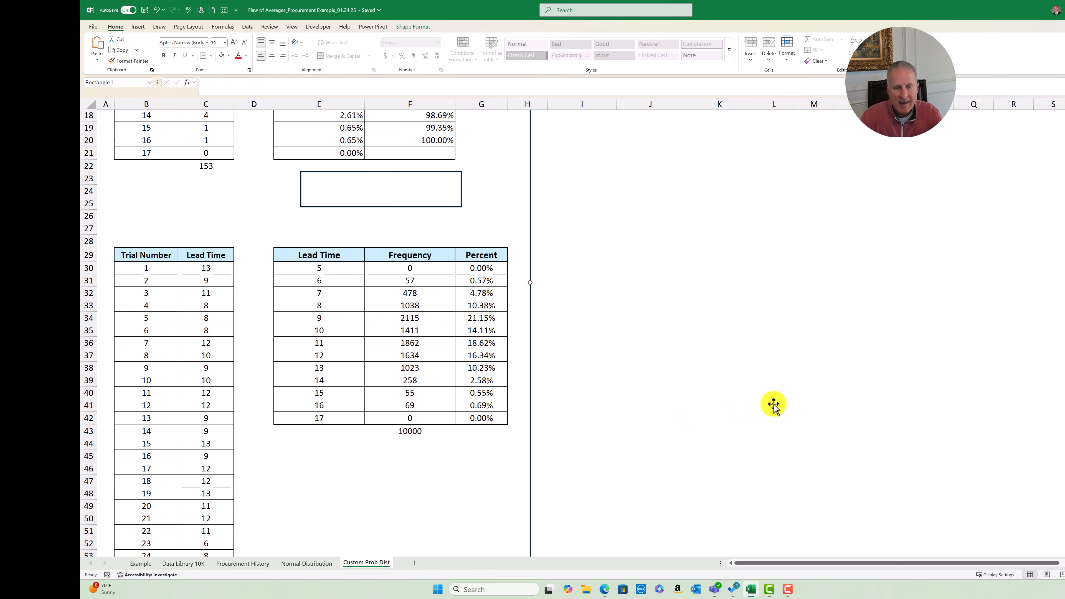
{"action": "key", "text": "Delete"}
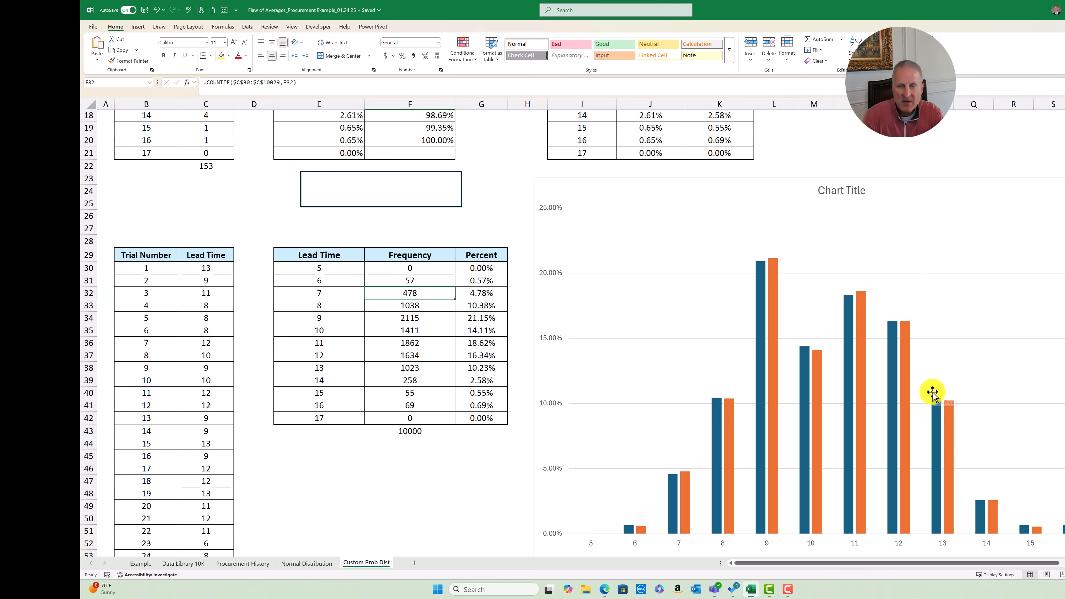
Compare the Frequency and Frequency2 bars in the chart with the Graph Data table and the simulated Percent column
{"action": "scroll", "coordinate": [1059, 514], "scroll_direction": "down", "scroll_amount": 2}
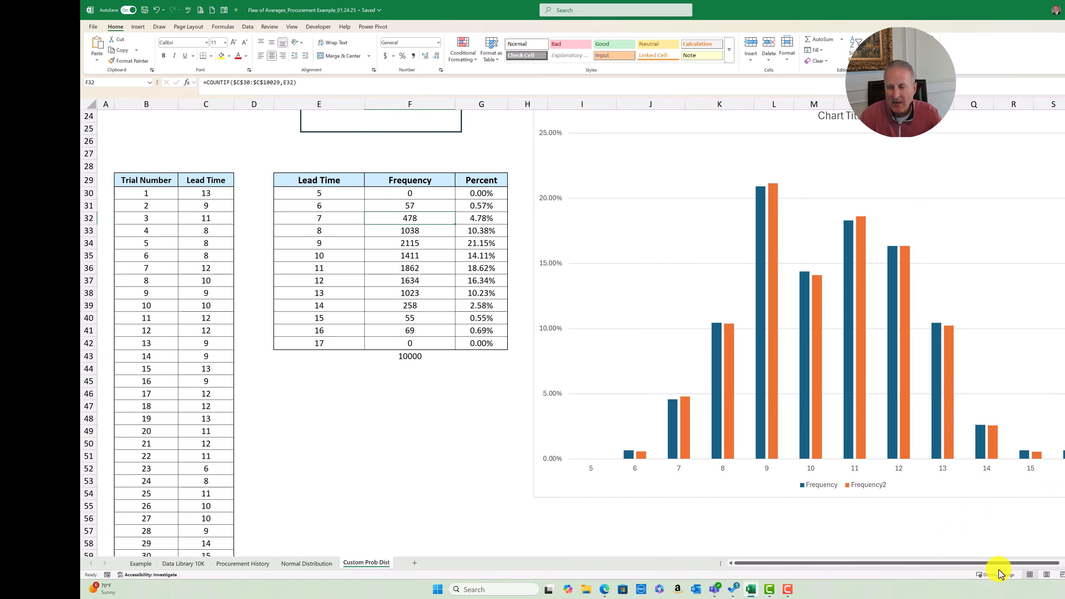
{"action": "scroll", "coordinate": [1019, 561], "scroll_direction": "right", "scroll_amount": 2}
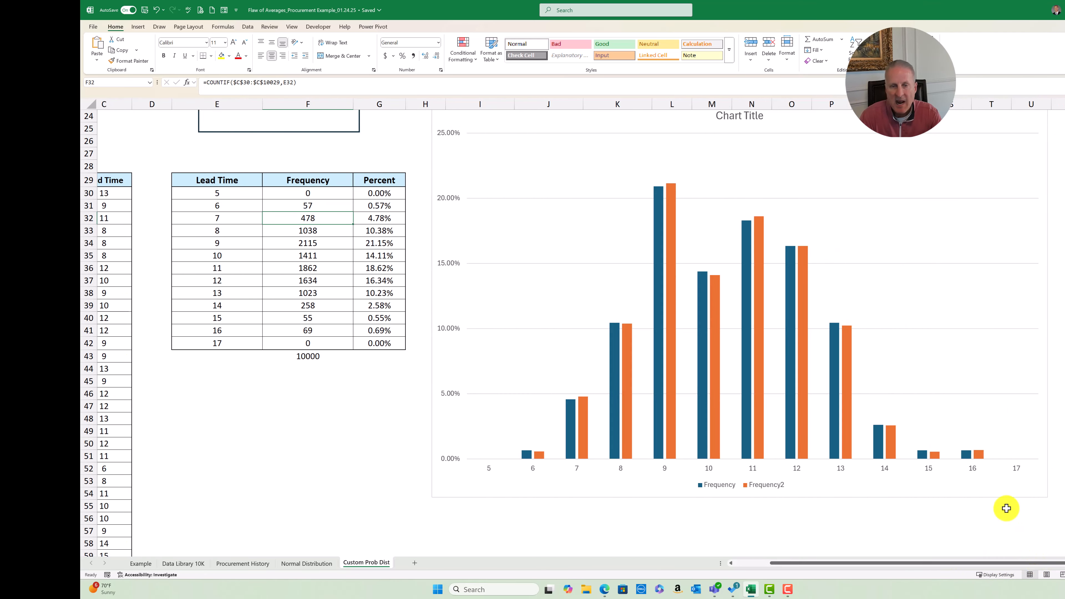
{"action": "scroll", "coordinate": [999, 436], "scroll_direction": "up", "scroll_amount": 1}
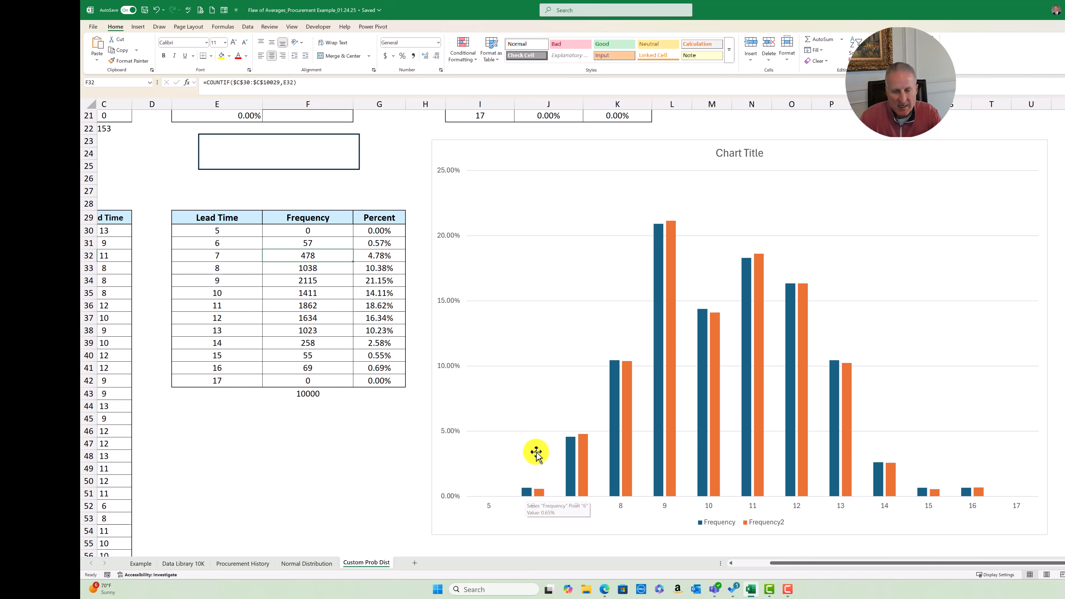
{"action": "mouse_move", "coordinate": [570, 472]}
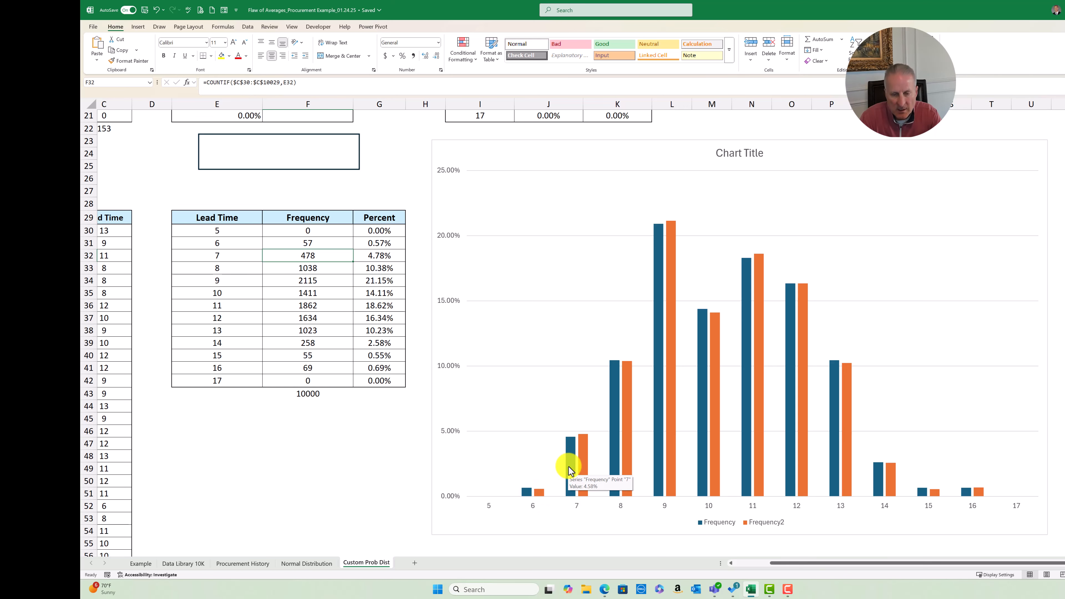
{"action": "scroll", "coordinate": [528, 349], "scroll_direction": "up", "scroll_amount": 7}
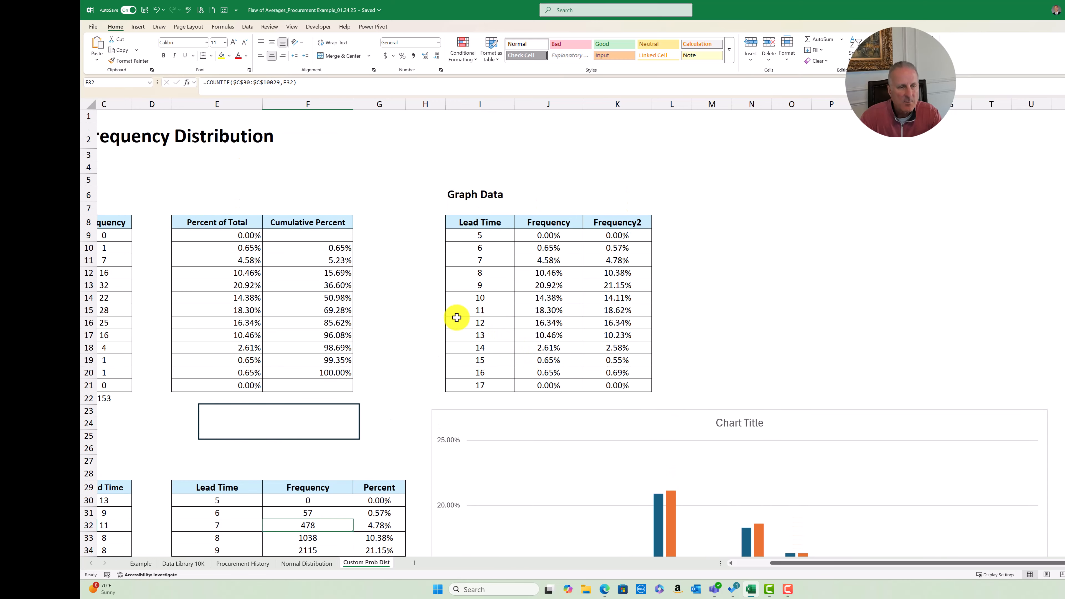
{"action": "scroll", "coordinate": [380, 306], "scroll_direction": "down", "scroll_amount": 7}
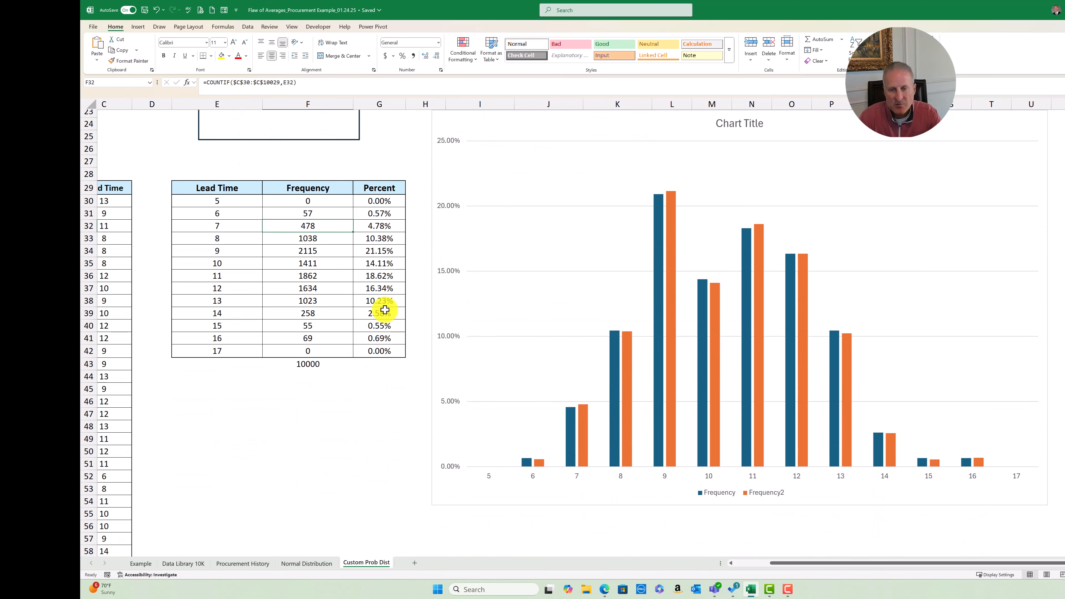
{"action": "scroll", "coordinate": [385, 309], "scroll_direction": "up", "scroll_amount": 1}
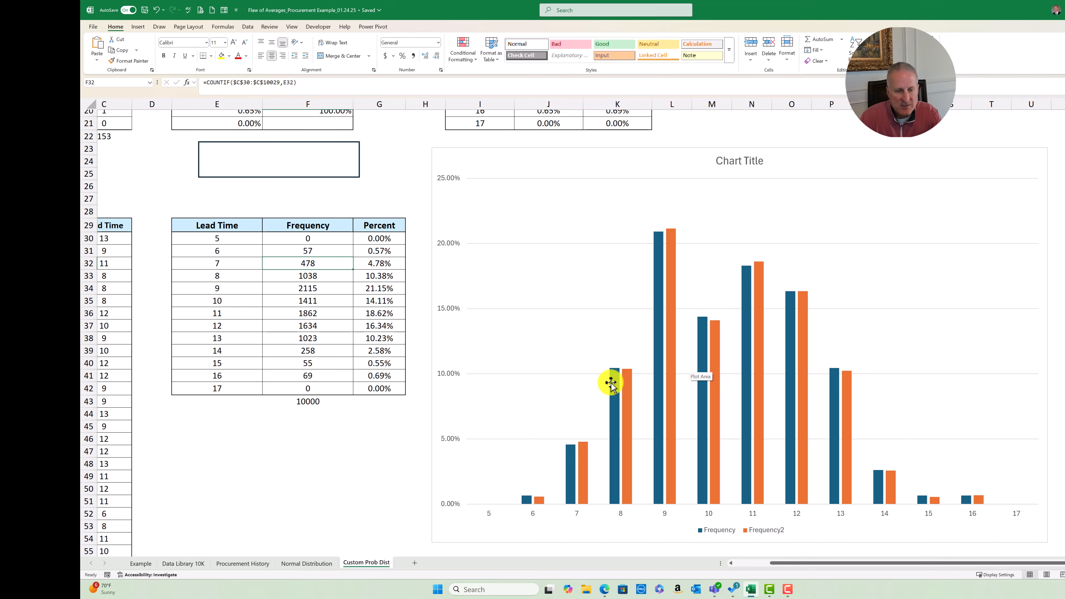
Compare the Procurement History normal-curve chart and the Data Library 10K trials with the chart on Custom Prob Dist
{"action": "left_click", "coordinate": [242, 563]}
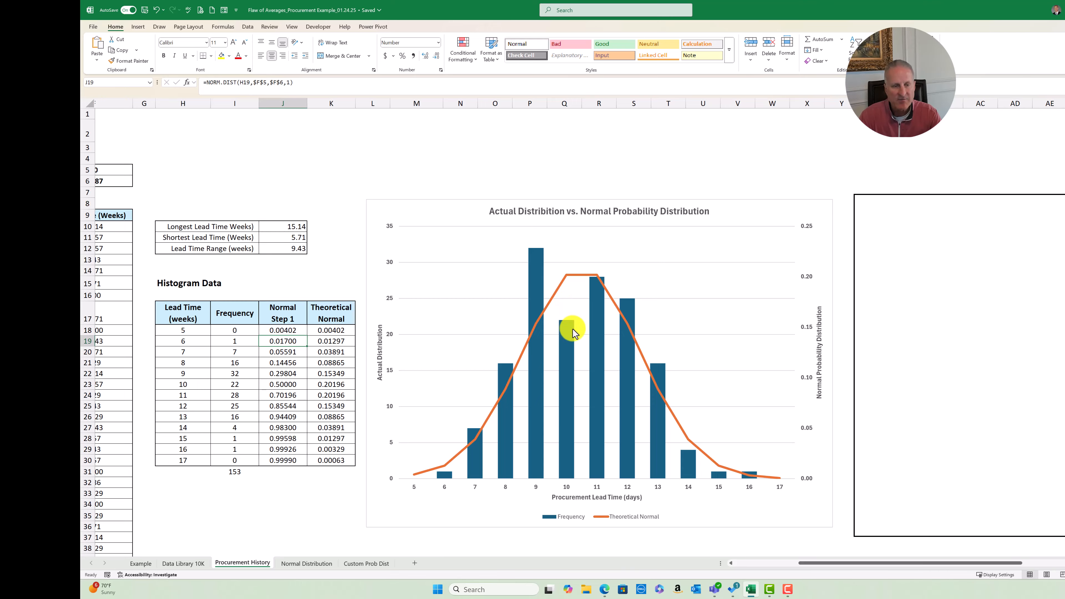
{"action": "left_click", "coordinate": [182, 564]}
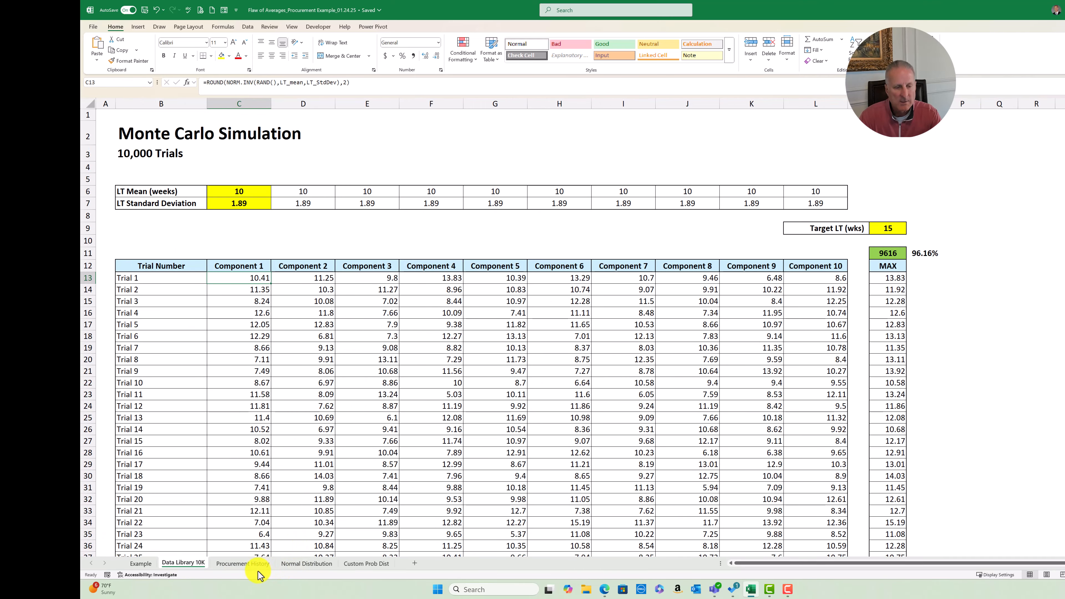
{"action": "left_click", "coordinate": [249, 564]}
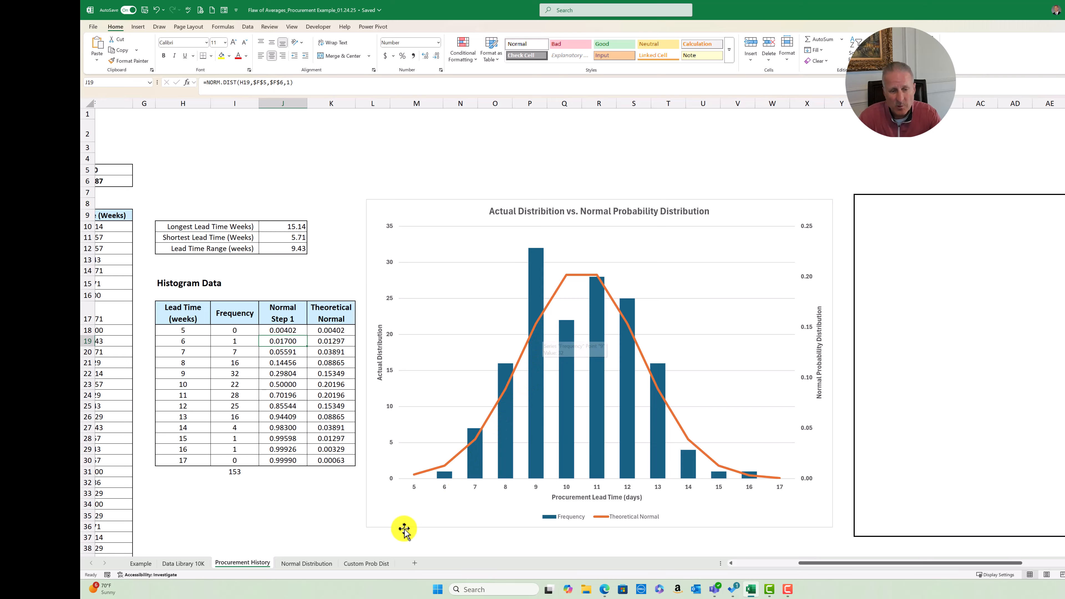
{"action": "left_click", "coordinate": [364, 563]}
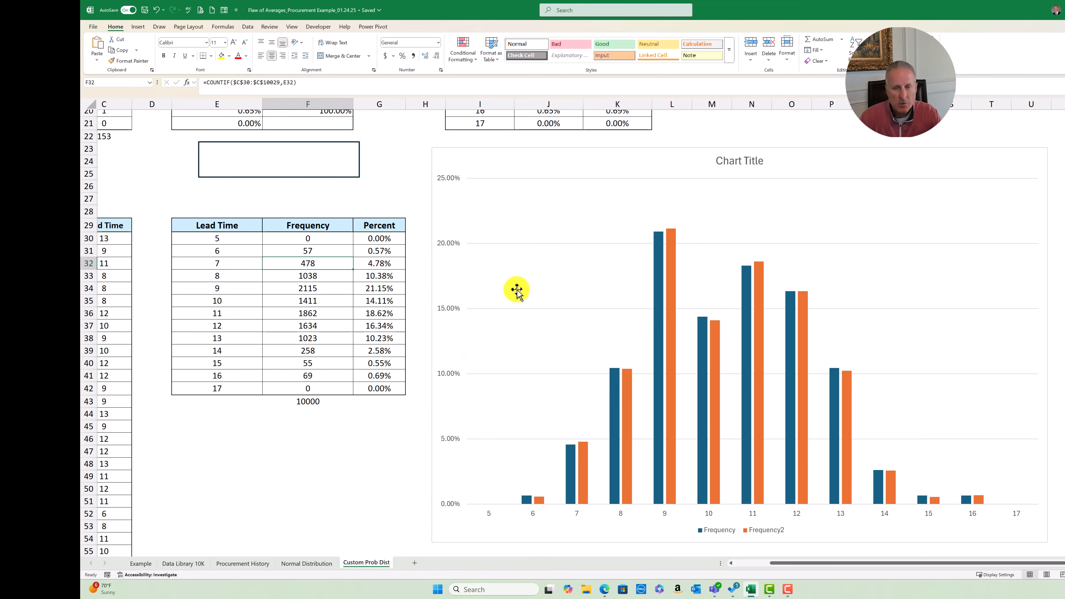
{"action": "scroll", "coordinate": [528, 276], "scroll_direction": "up", "scroll_amount": 3}
{"action": "scroll", "coordinate": [527, 281], "scroll_direction": "down", "scroll_amount": 3}
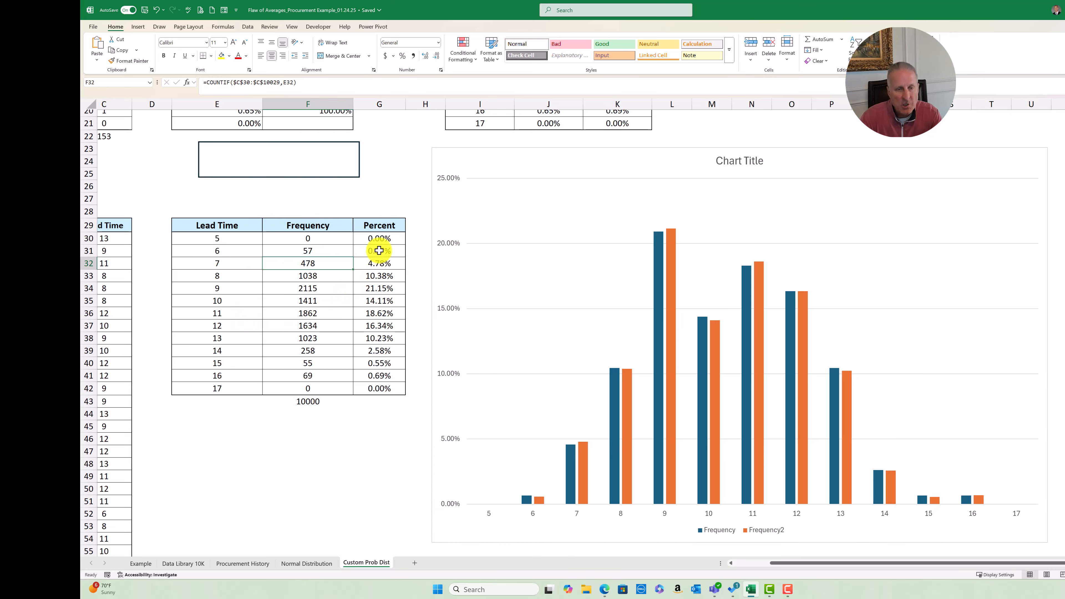
On Data Library 10K, examine the NORM.INV formula that generates Component 1's lead time for Trial 1
{"action": "left_click", "coordinate": [181, 566]}
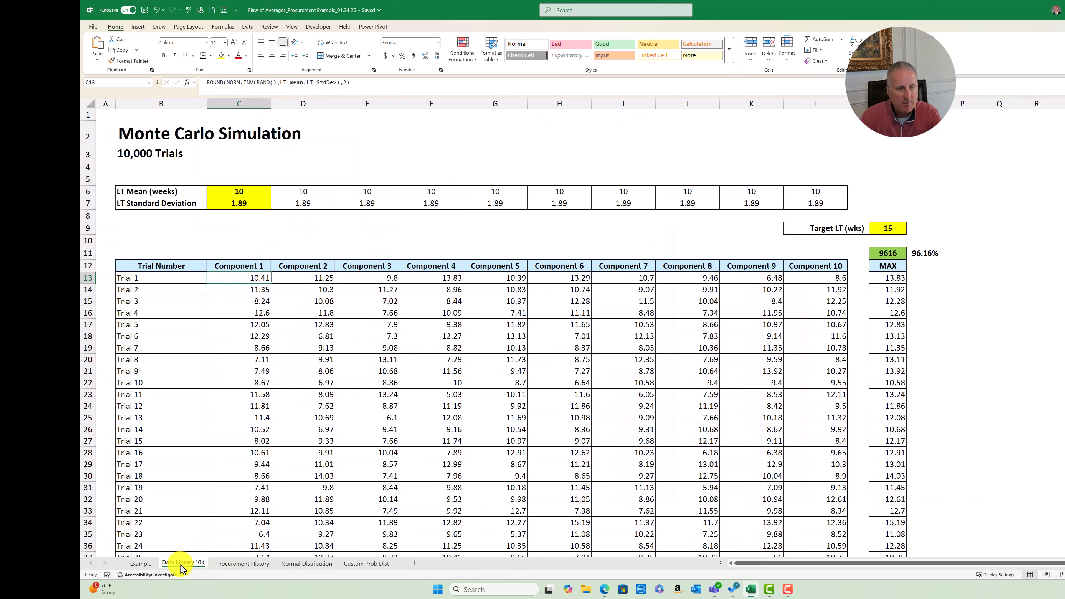
{"action": "double_click", "coordinate": [256, 278]}
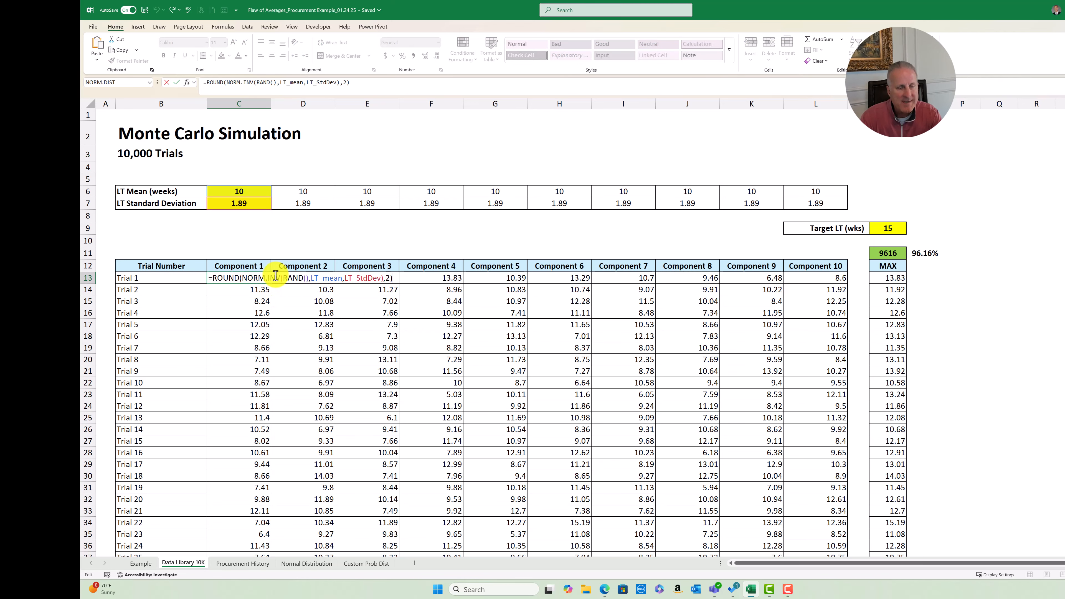
{"action": "key", "text": "Escape"}
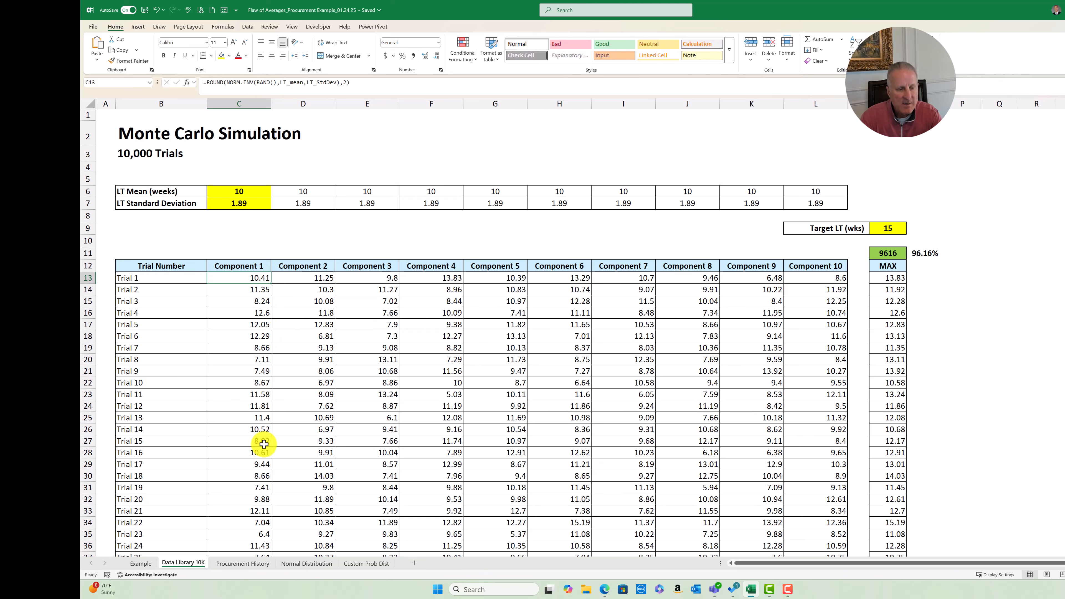
Review the Custom Prob Dist and Procurement History charts against the simulation sheet, finishing on Data Library 10K
{"action": "left_click", "coordinate": [304, 564]}
{"action": "left_click", "coordinate": [352, 564]}
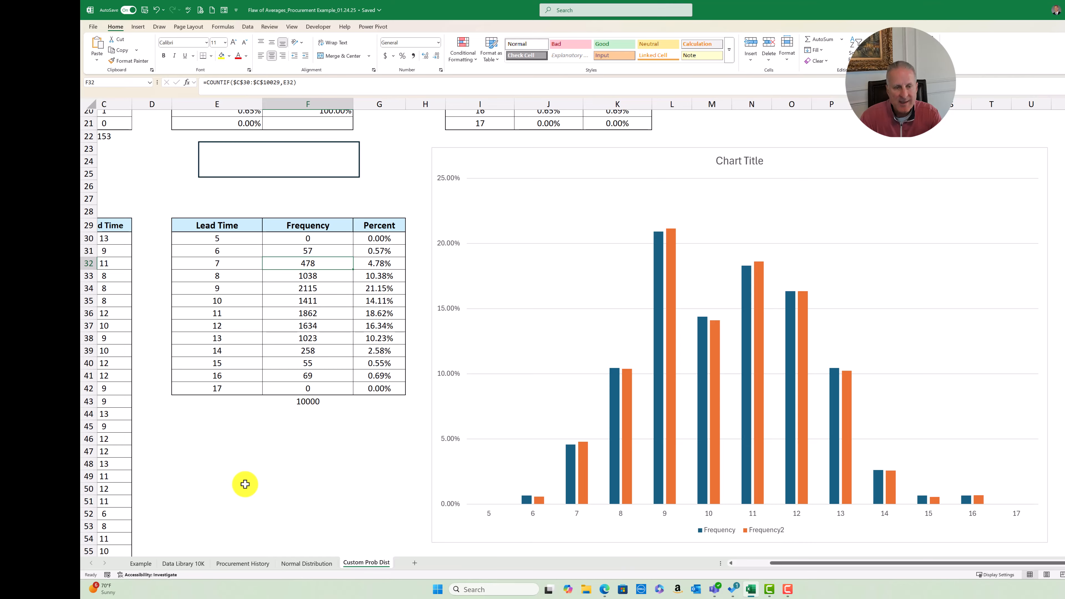
{"action": "left_click", "coordinate": [197, 566]}
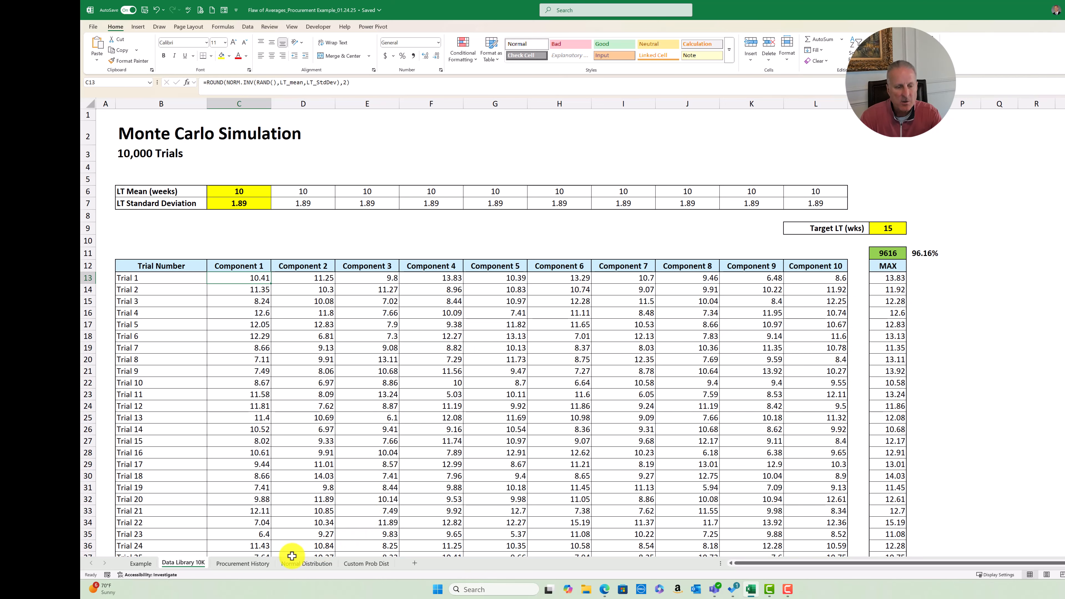
{"action": "left_click", "coordinate": [259, 564]}
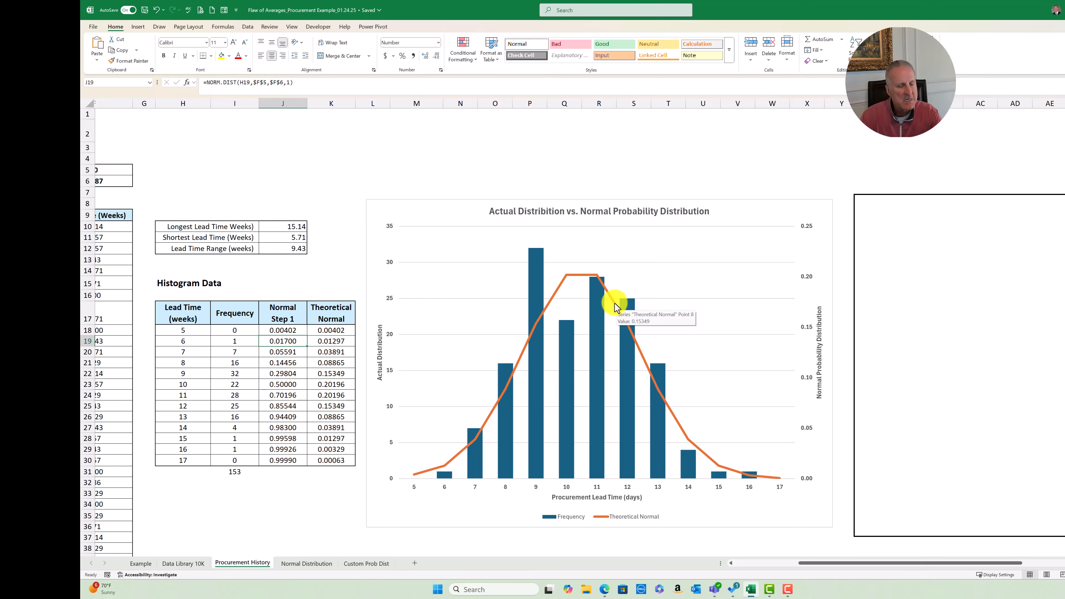
{"action": "left_click", "coordinate": [373, 564]}
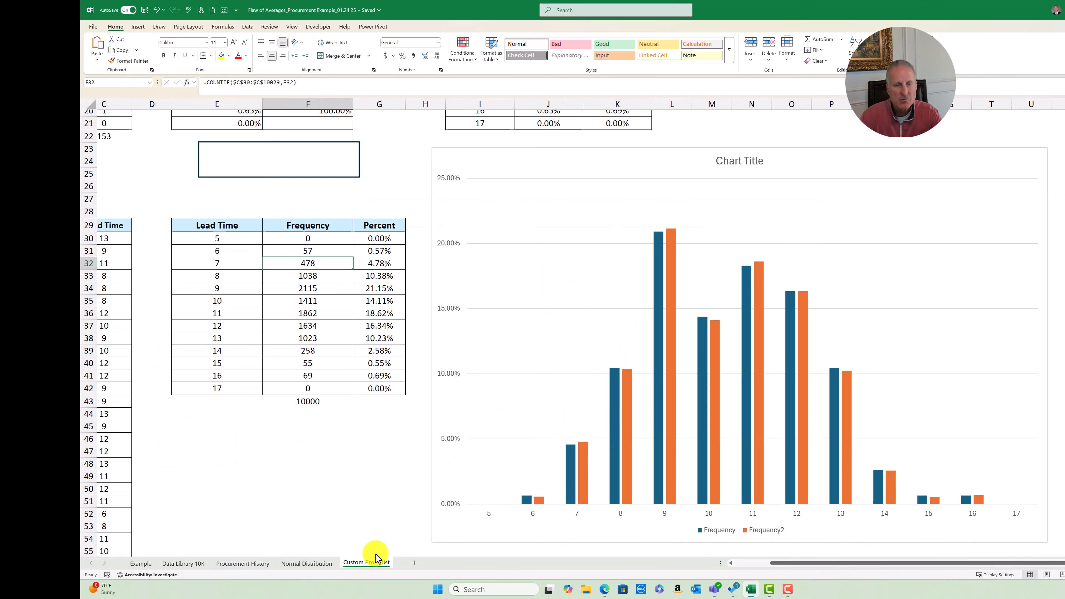
{"action": "left_click", "coordinate": [184, 565]}
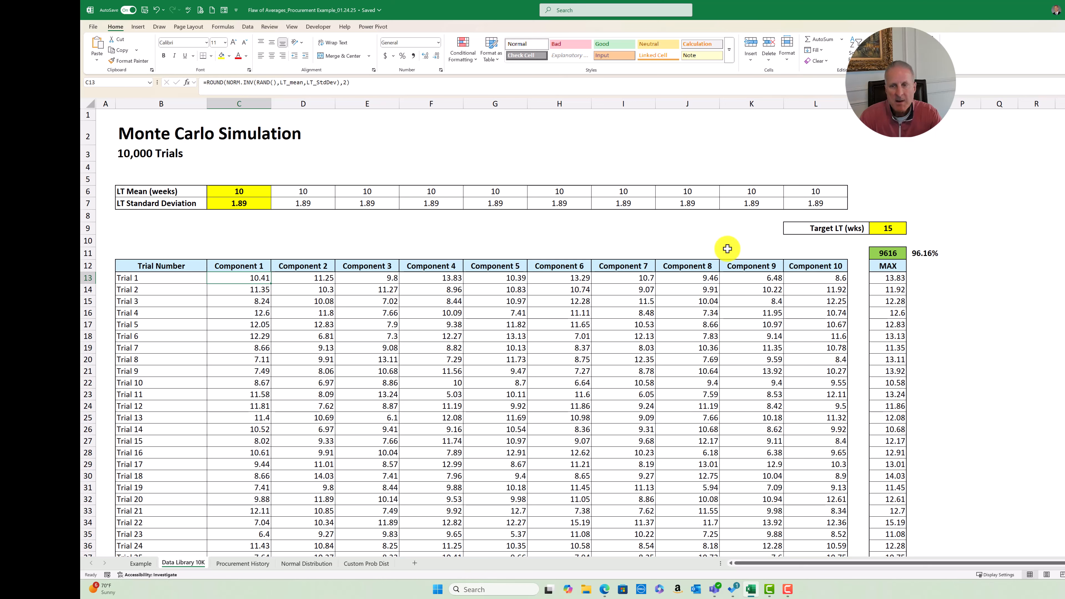